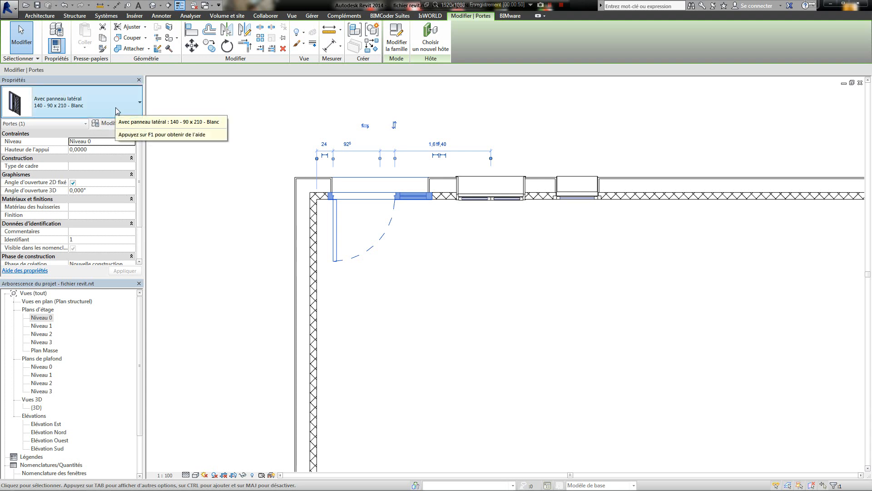
click(99, 104)
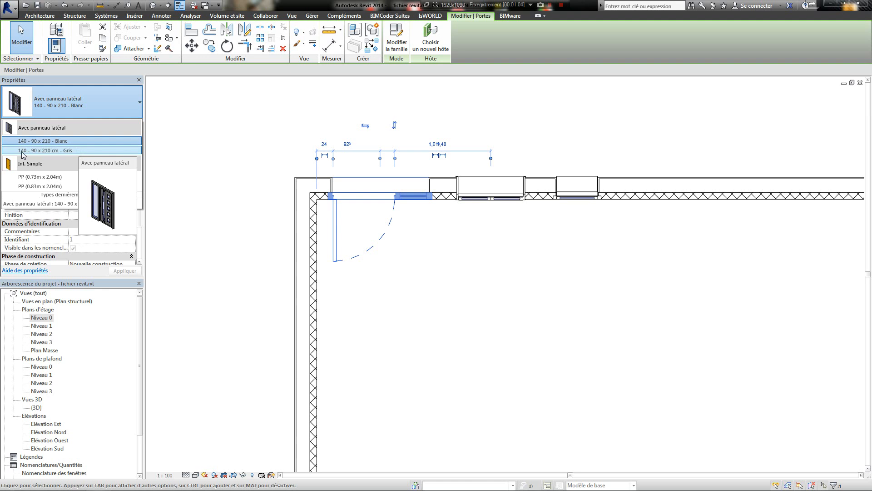
click(170, 129)
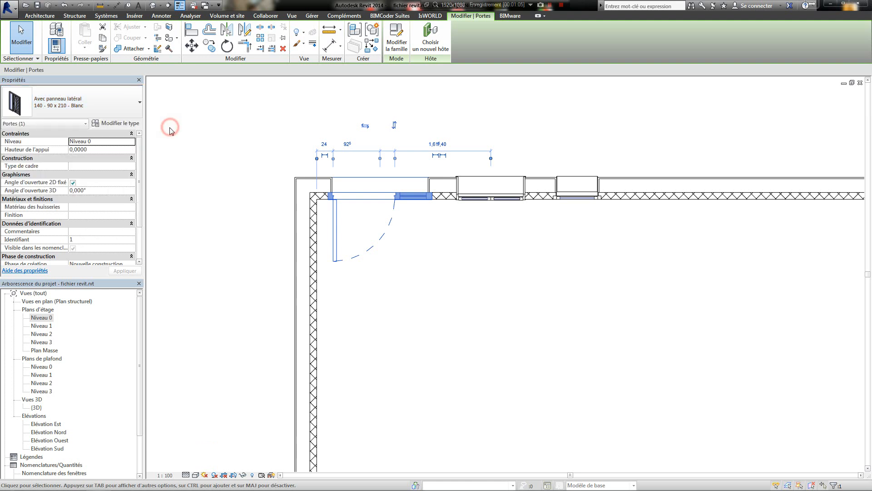
click(111, 113)
click(117, 113)
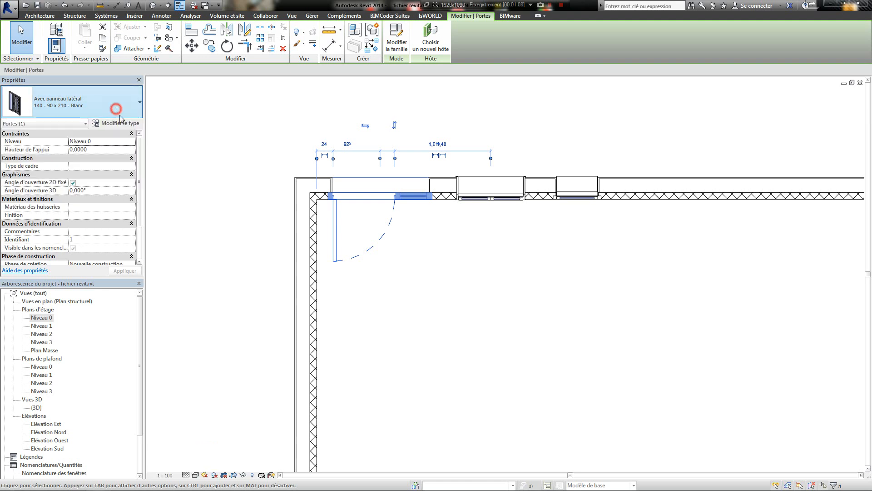
Step: Open the type properties of the selected side-panel door and go through its dimension parameters
click(123, 123)
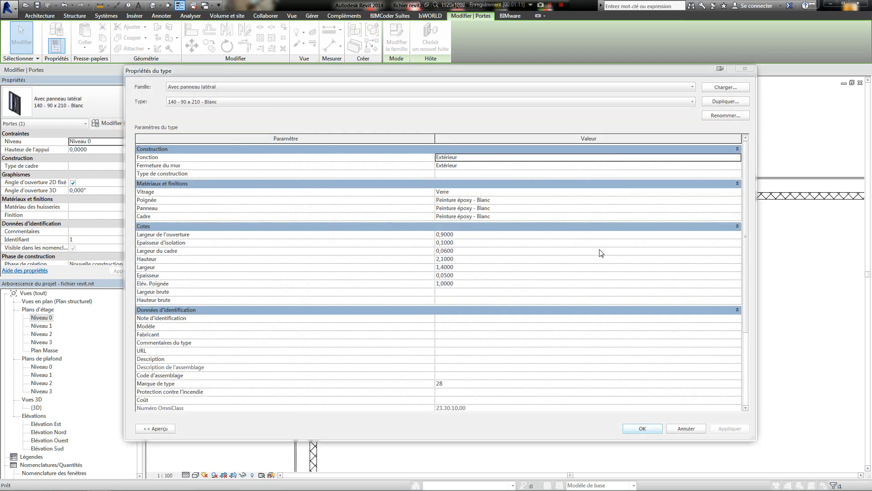
click(528, 251)
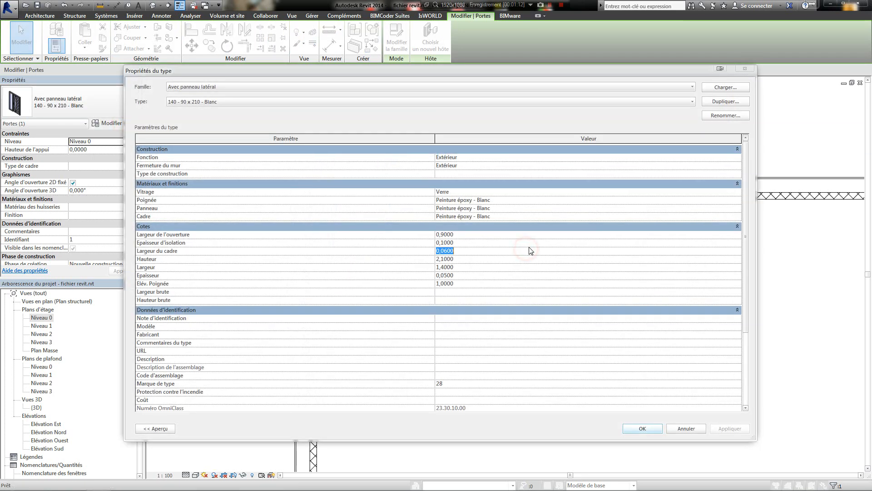
click(477, 234)
click(444, 282)
Step: Try to set the door type's Largeur de l'ouverture to 0,1000
click(466, 237)
click(443, 235)
drag(447, 235, 441, 235)
text(1.)
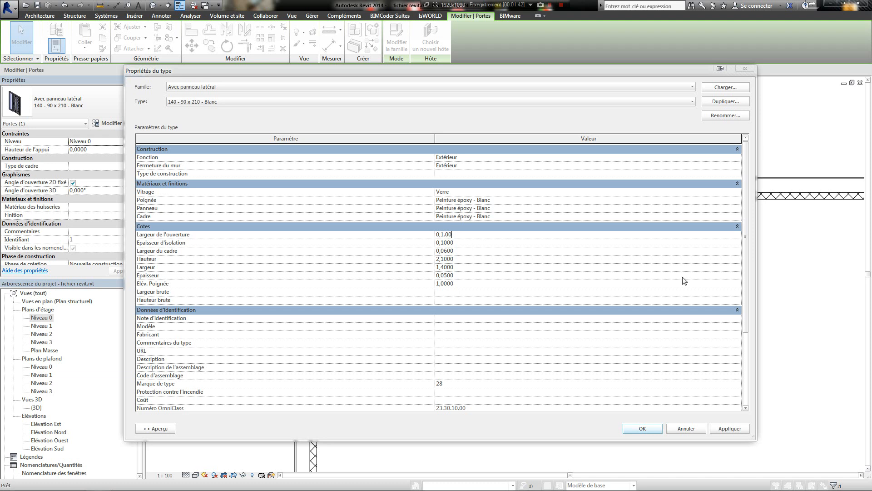
drag(543, 71, 869, 57)
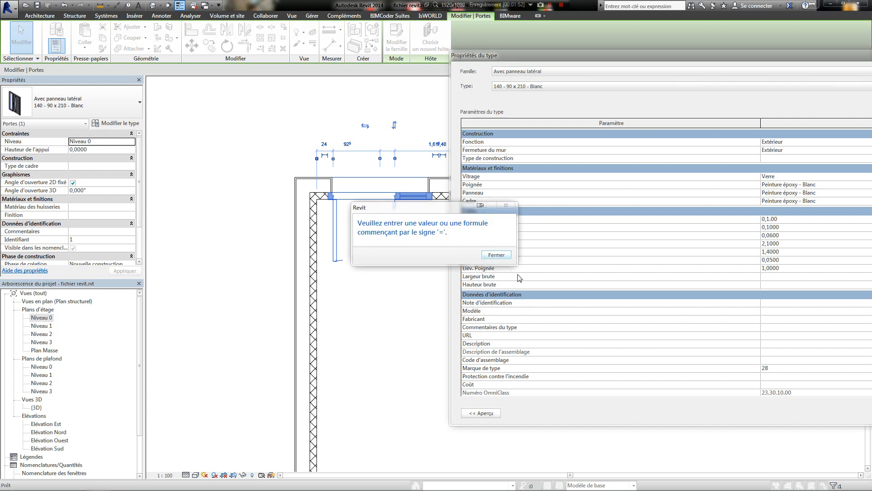
click(495, 255)
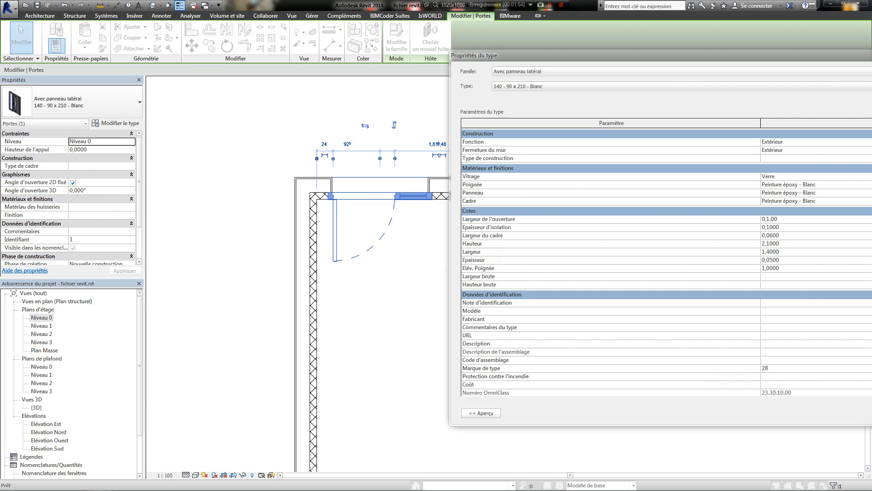
click(771, 218)
key(BackSpace)
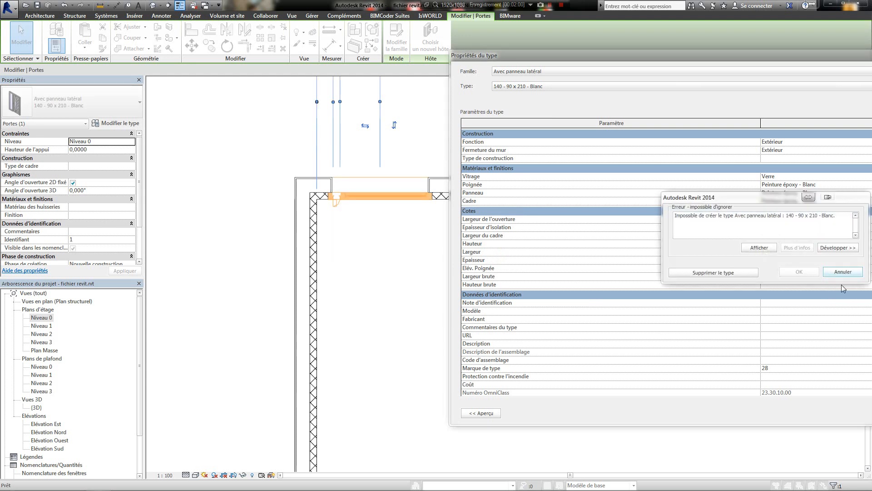
click(842, 277)
Step: Set the door type's Largeur de l'ouverture to 1,0000, close the type properties and deselect the door
click(794, 219)
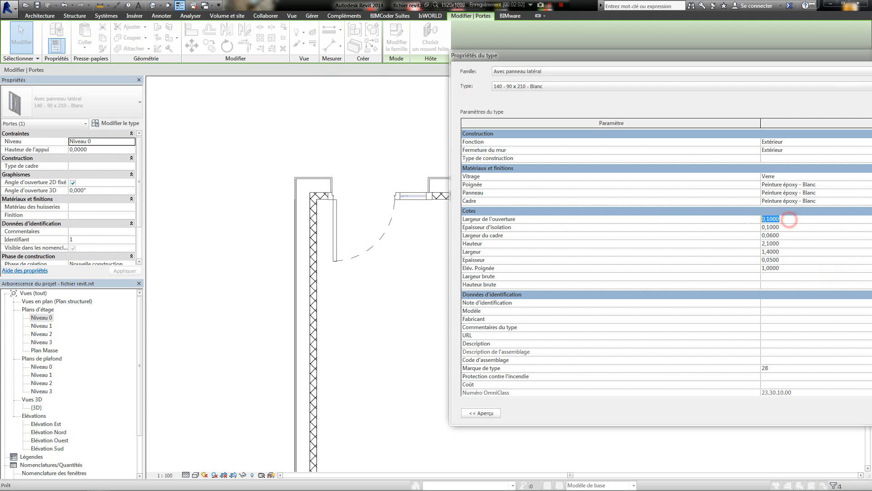
text(1,0)
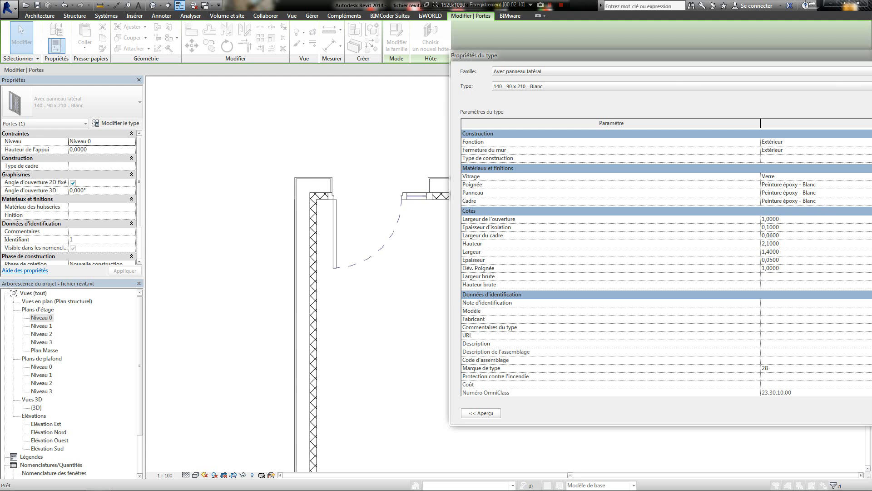
click(400, 196)
key(Escape)
key(Escape)
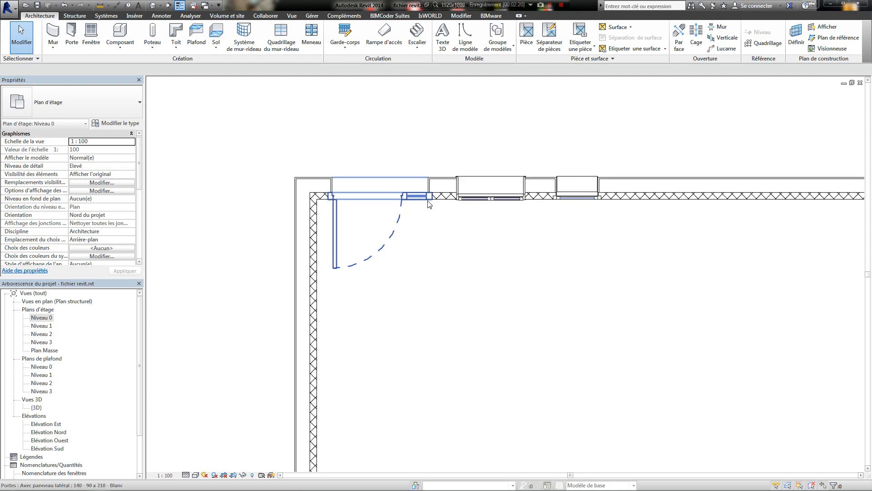
click(422, 362)
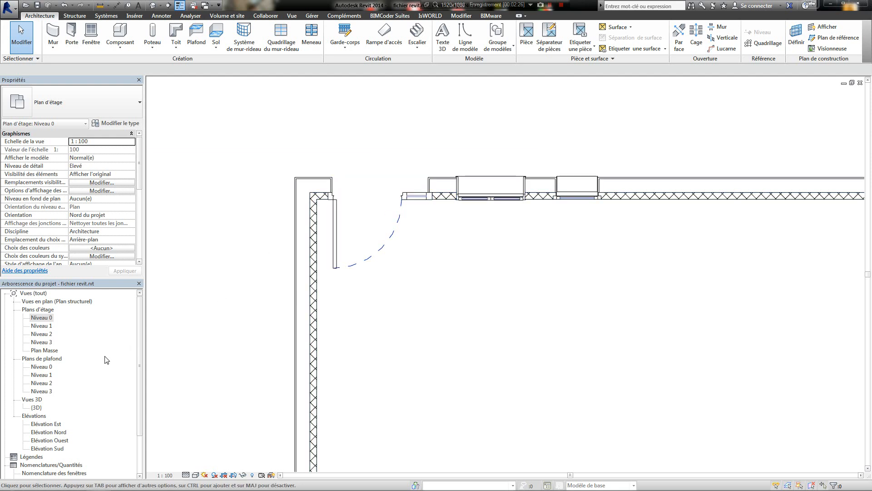
click(364, 317)
Step: Select the north elevation marker outside the building to show its extents around the plan
scroll(479, 311, down, 2)
middle_drag(610, 312, 561, 316)
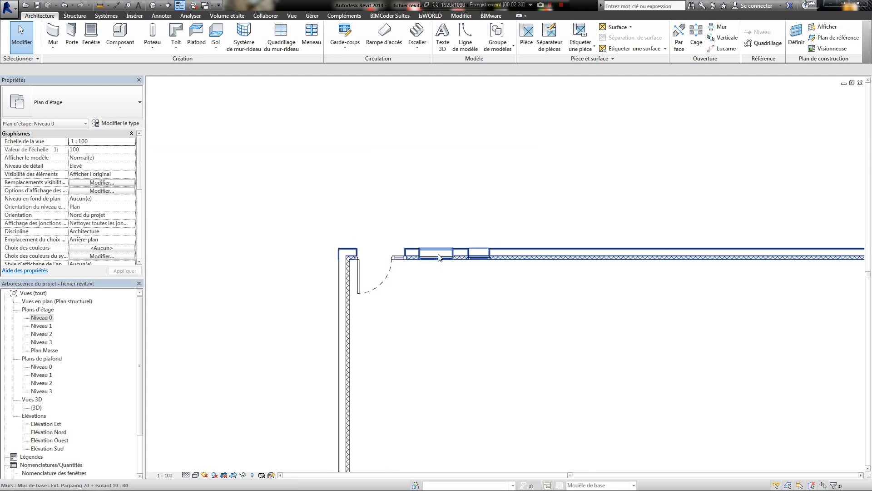
scroll(458, 365, down, 3)
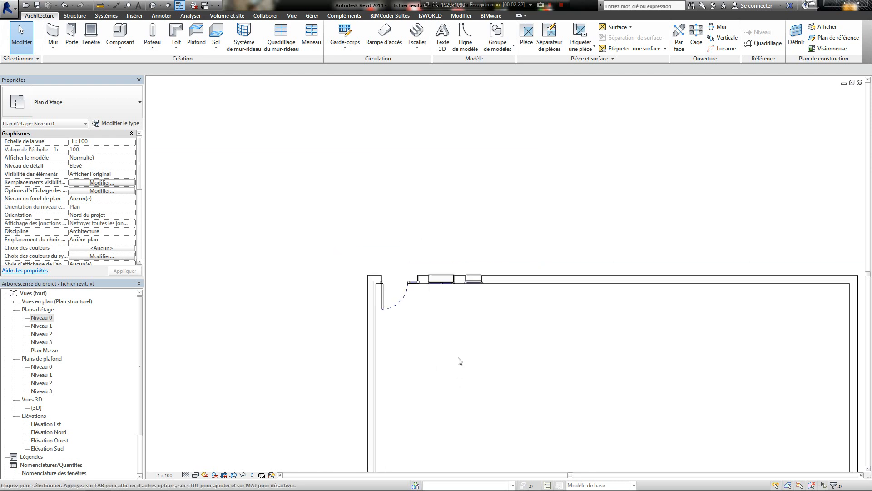
mouse_move(476, 403)
middle_down()
mouse_move(476, 364)
mouse_move(446, 292)
mouse_move(446, 332)
middle_up()
click(467, 119)
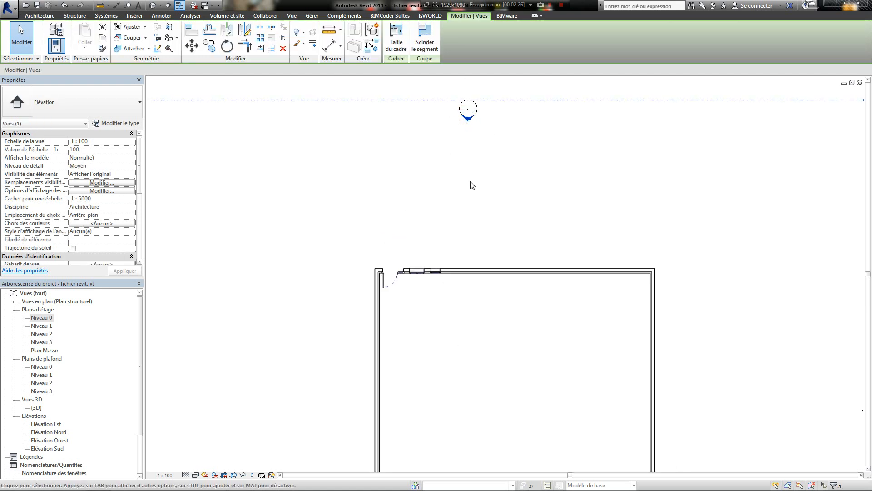
scroll(524, 167, down, 2)
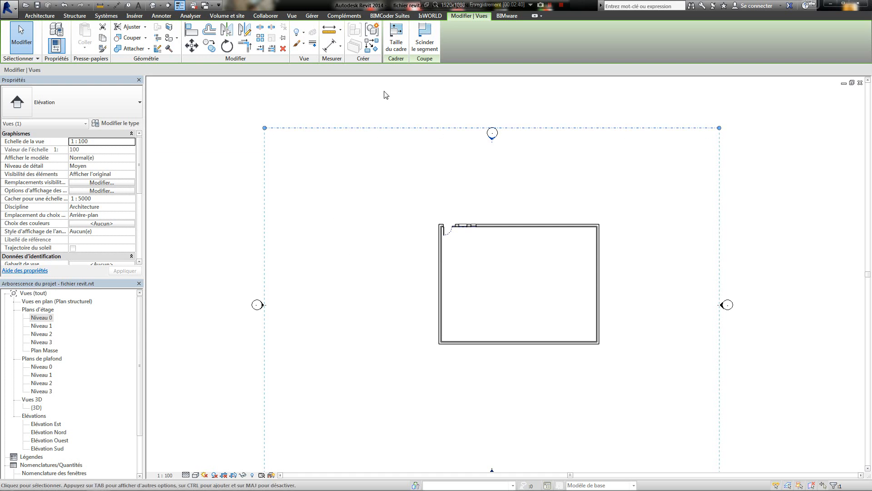
Step: Open the {3D} view of the building
click(42, 390)
click(36, 408)
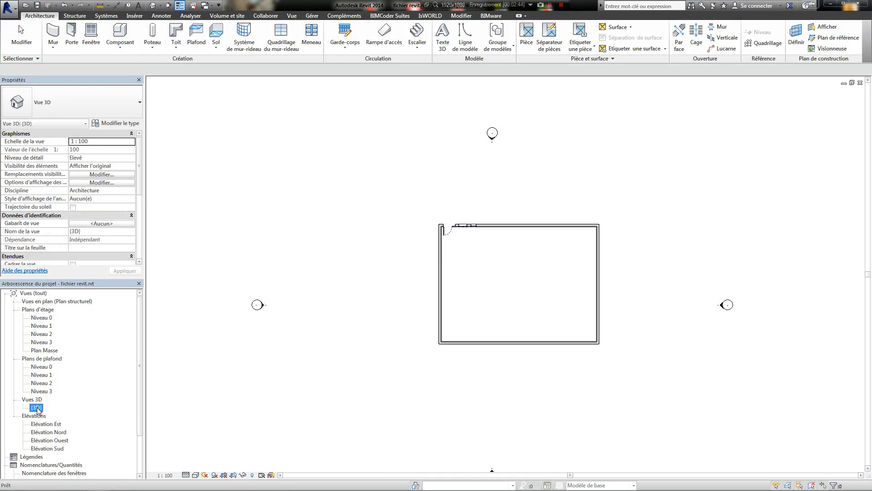
double_click(36, 408)
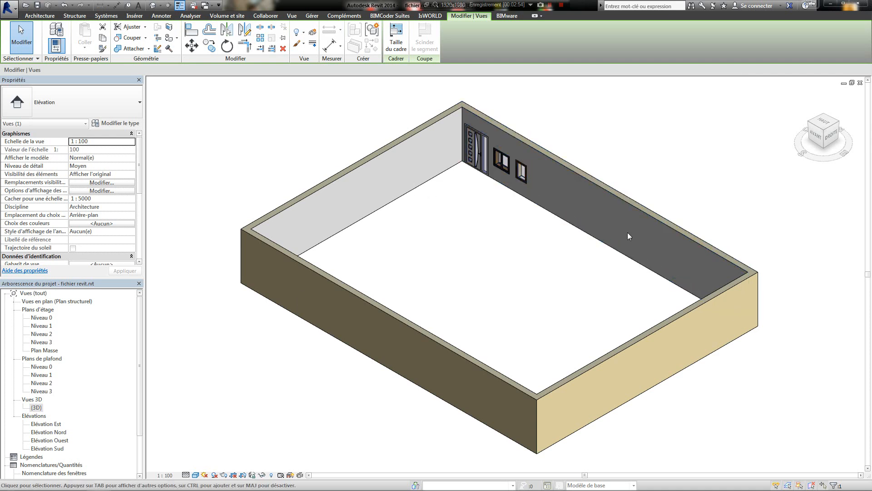
Step: Orbit around the building to examine the door and two windows from outside the north wall
shift+middle_drag(628, 235, 306, 145)
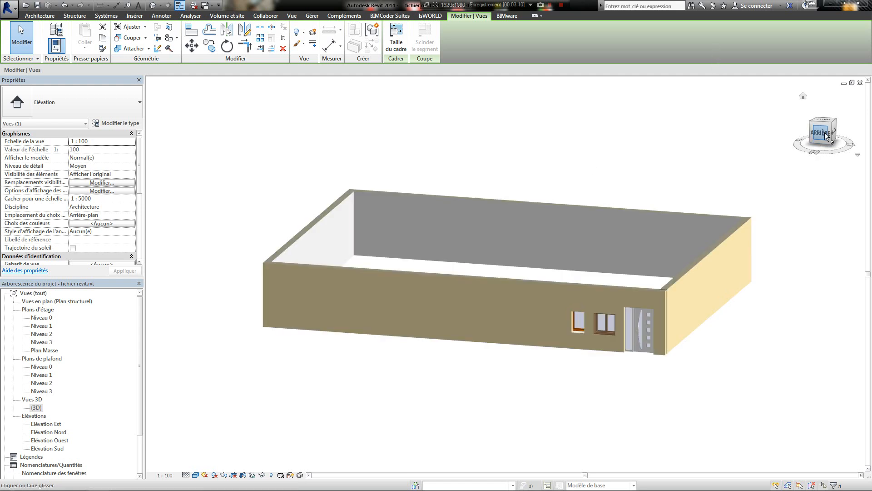
mouse_move(833, 140)
mouse_down()
mouse_move(836, 106)
mouse_move(836, 125)
mouse_move(854, 138)
mouse_move(836, 111)
mouse_move(838, 125)
mouse_move(838, 114)
mouse_move(838, 125)
mouse_move(866, 125)
mouse_up()
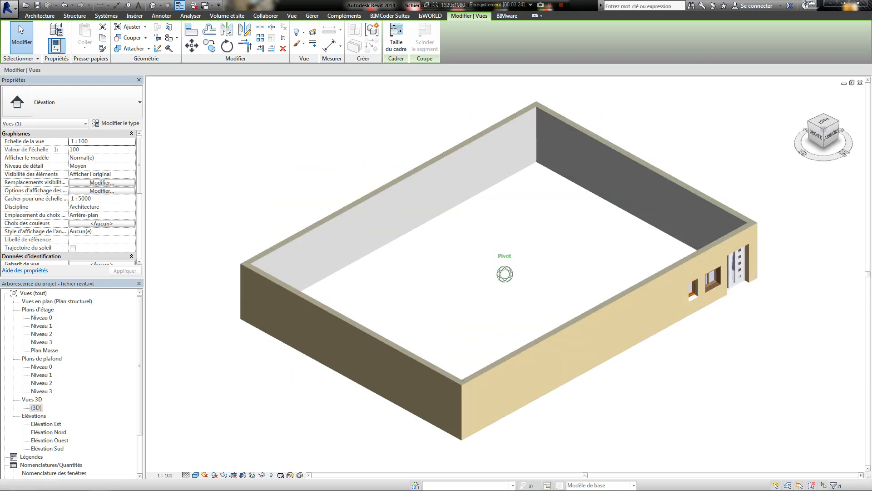
mouse_move(505, 274)
shift+middle_down()
mouse_move(291, 274)
mouse_move(209, 259)
mouse_move(261, 241)
mouse_move(420, 241)
shift+middle_up()
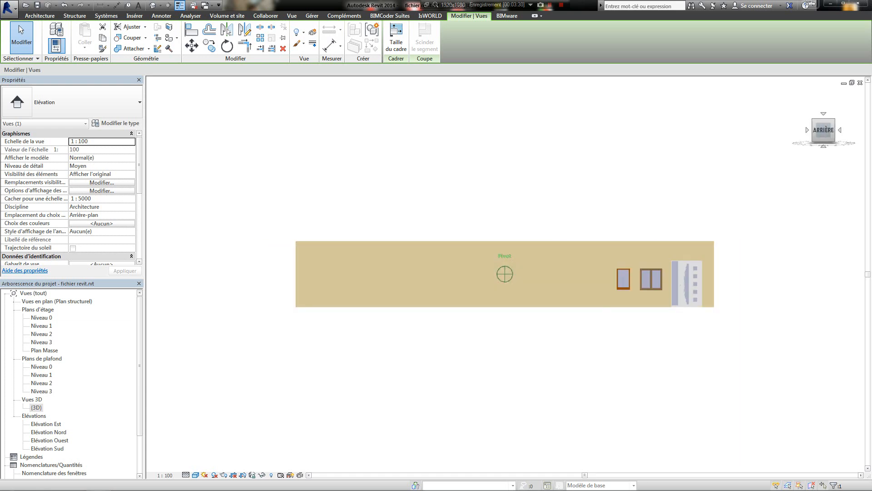
mouse_move(505, 274)
shift+middle_down()
mouse_move(505, 293)
mouse_move(505, 274)
mouse_move(505, 284)
mouse_move(454, 291)
mouse_move(450, 300)
mouse_move(505, 291)
mouse_move(505, 309)
mouse_move(504, 291)
mouse_move(522, 286)
mouse_move(523, 275)
mouse_move(522, 295)
mouse_move(559, 280)
mouse_move(504, 254)
mouse_move(482, 254)
mouse_move(463, 257)
mouse_move(455, 281)
mouse_move(504, 259)
shift+middle_up()
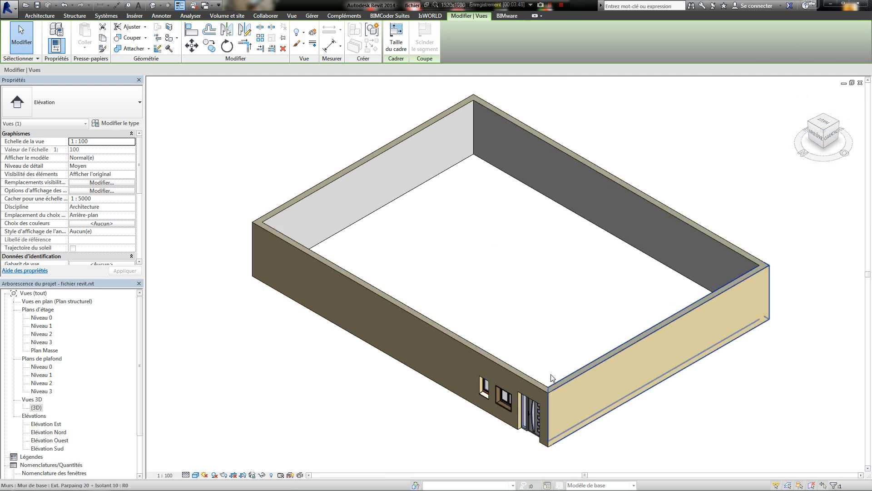
middle_drag(567, 243, 508, 244)
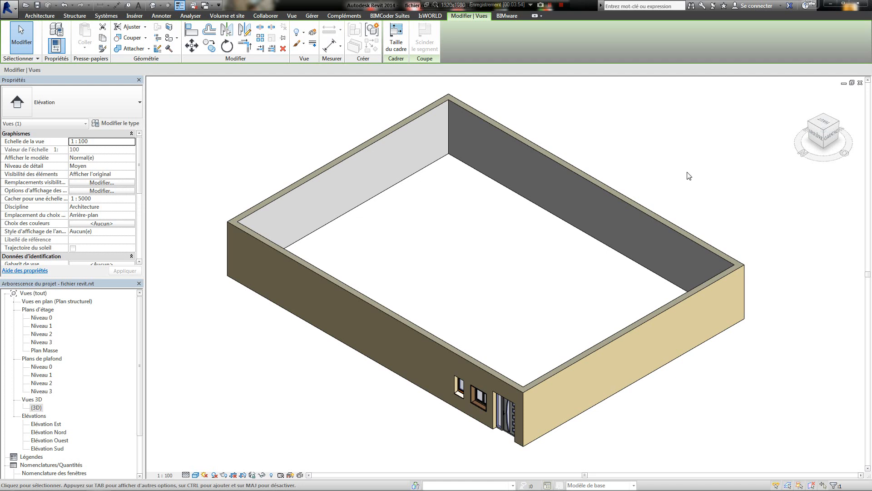
Step: Turn the 3D model through its Arrière-Gauche edge, corner and Haut orientations to examine the building
click(823, 137)
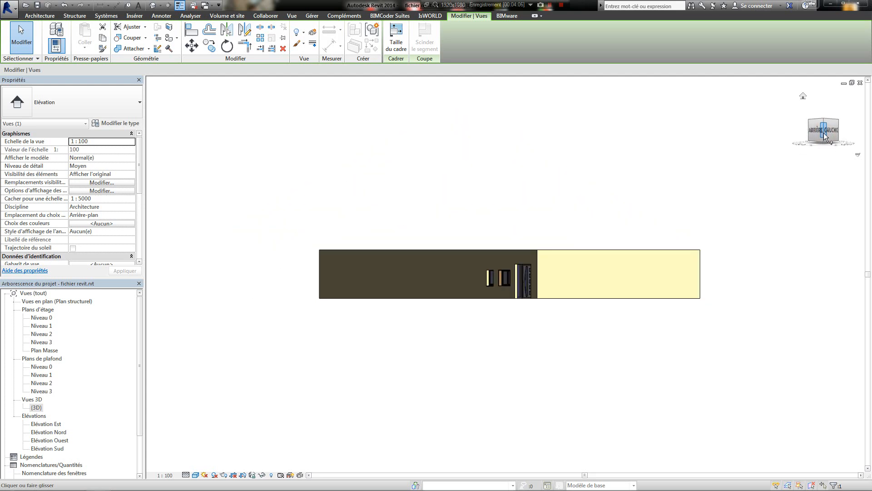
click(823, 120)
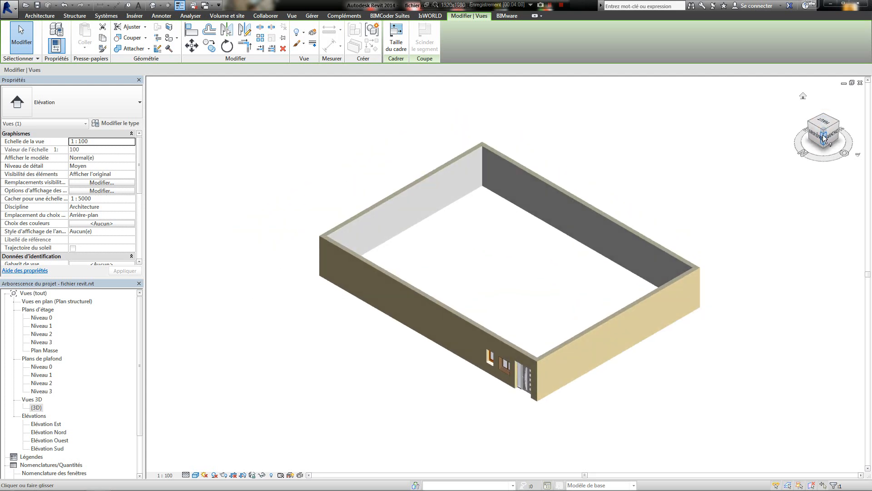
click(816, 126)
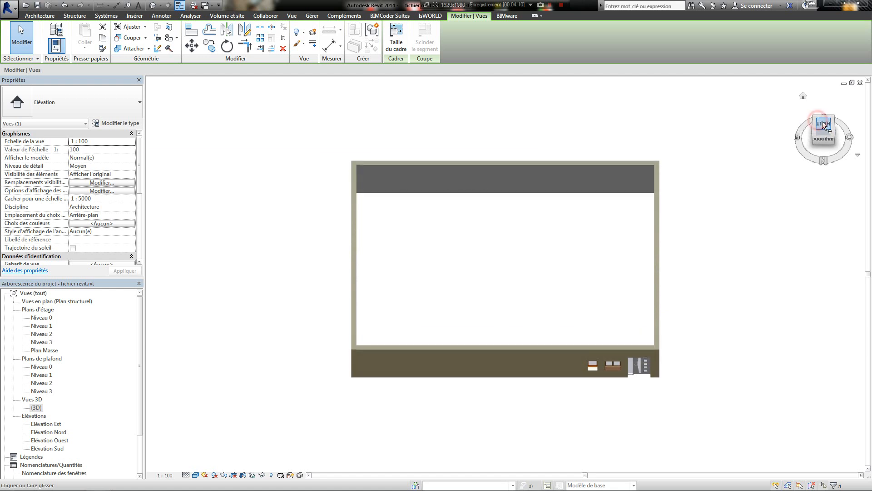
click(831, 108)
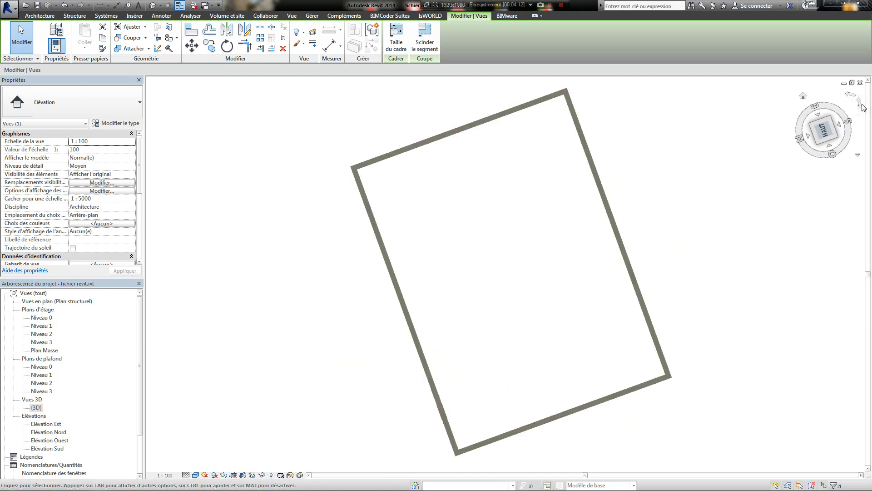
click(823, 114)
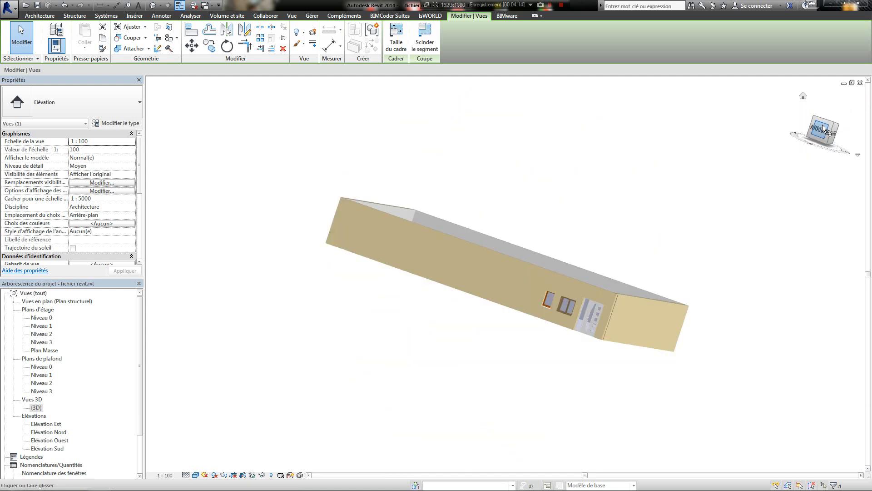
click(834, 120)
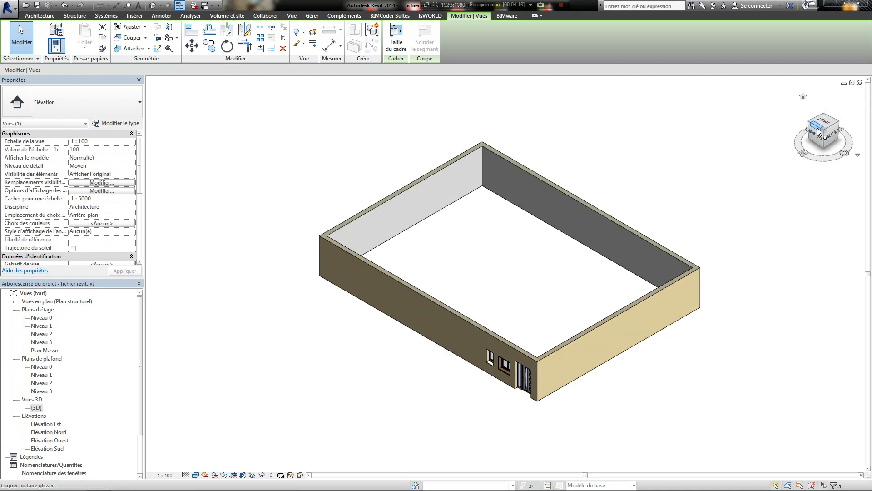
Step: Alternate the 3D view between the Arrière and Haut faces, finishing on the Arrière face
click(816, 135)
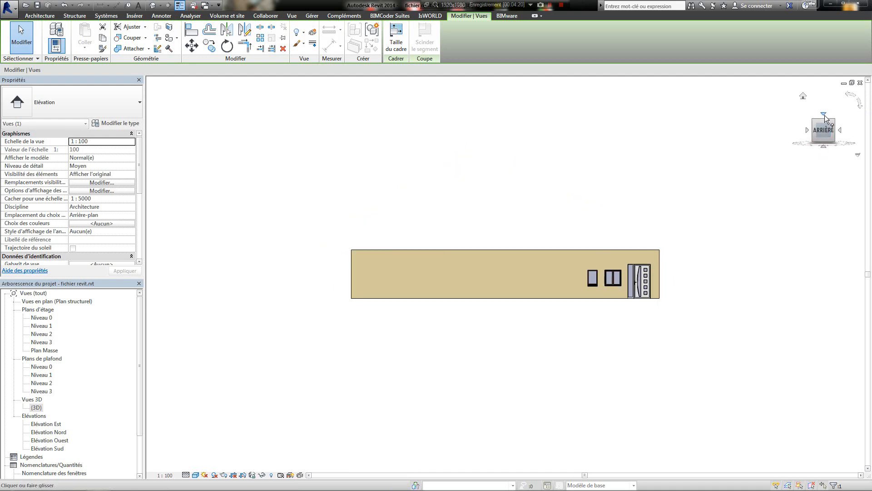
click(824, 113)
click(825, 147)
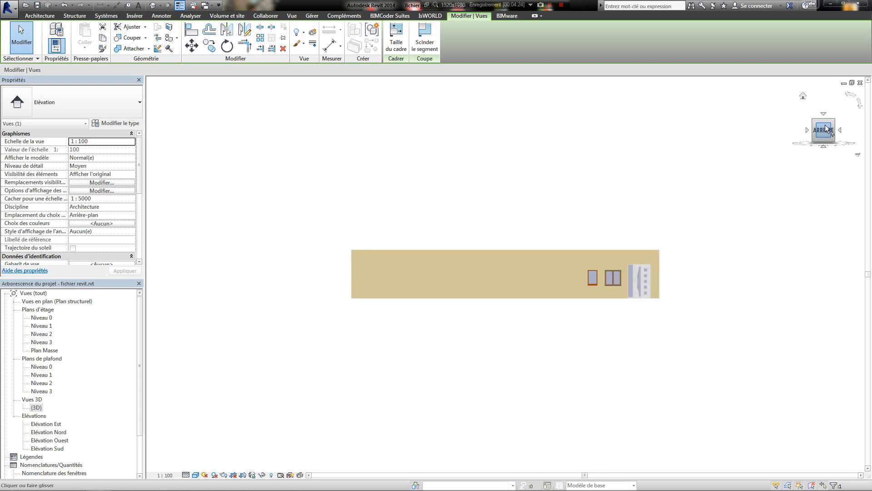
click(825, 114)
click(823, 148)
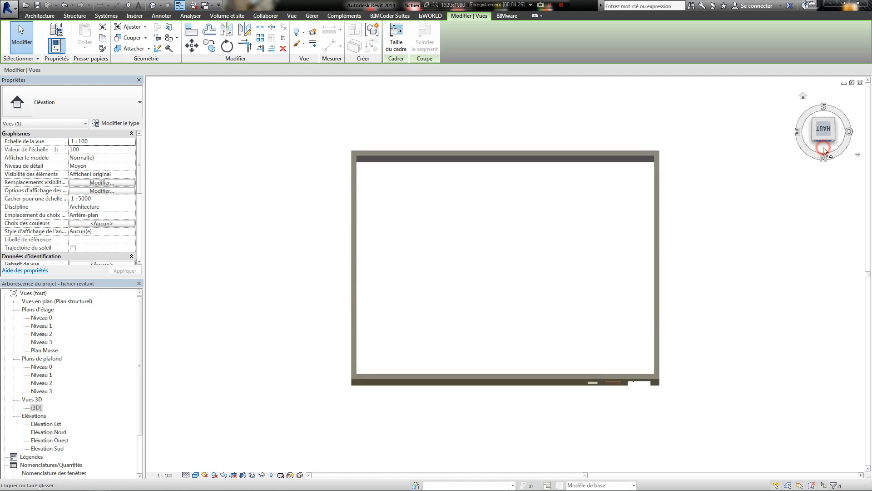
click(822, 112)
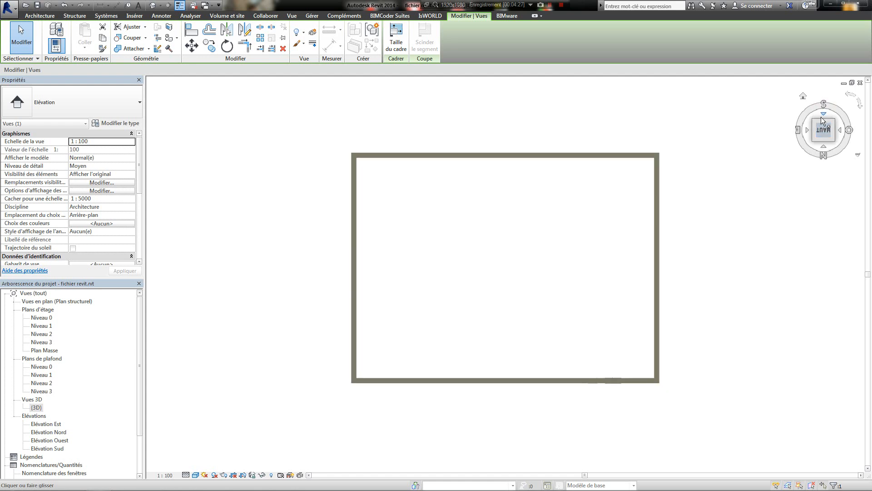
click(826, 143)
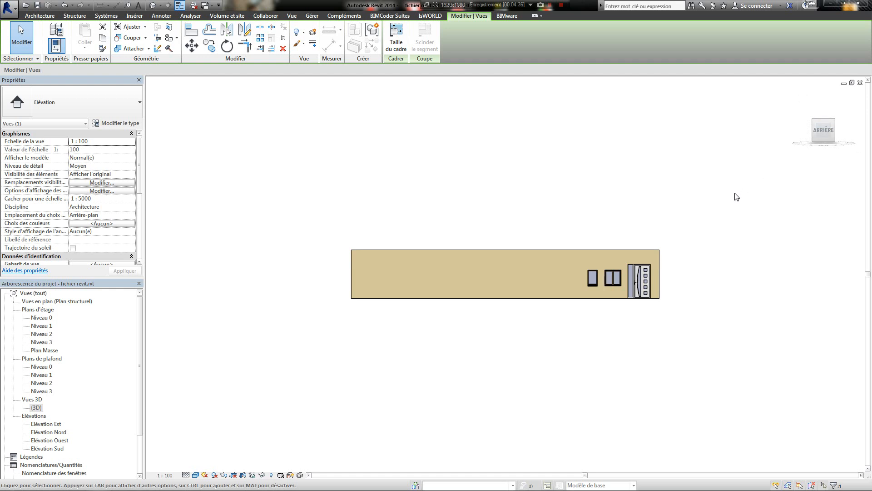
Step: Show the building from a raised rear corner angle and set the 3D view's visual style to Image filaire
shift+middle_drag(728, 208, 536, 246)
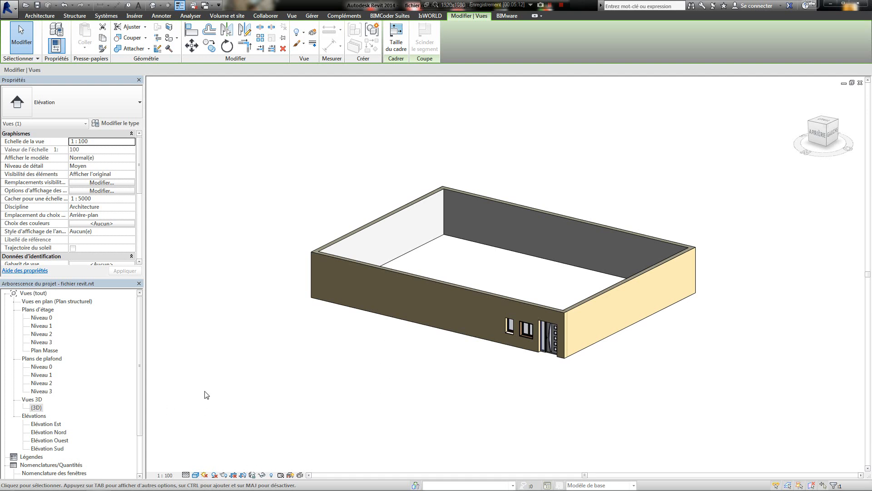
click(196, 475)
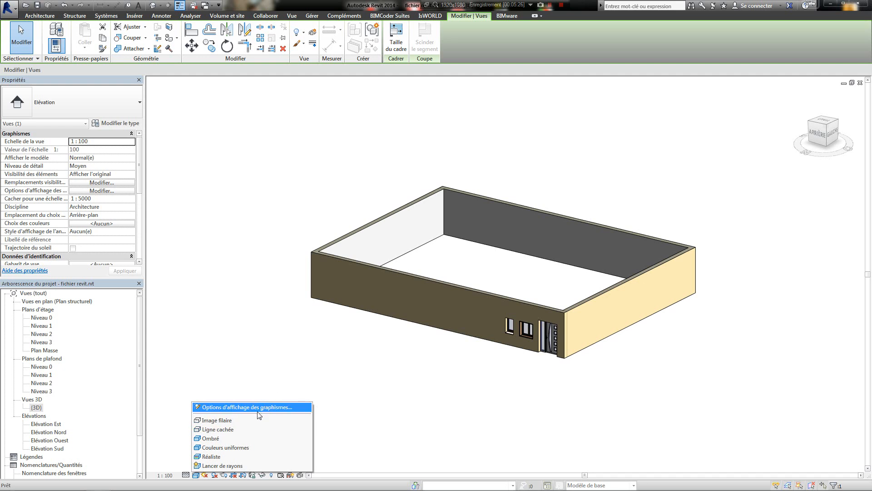
click(231, 420)
click(411, 217)
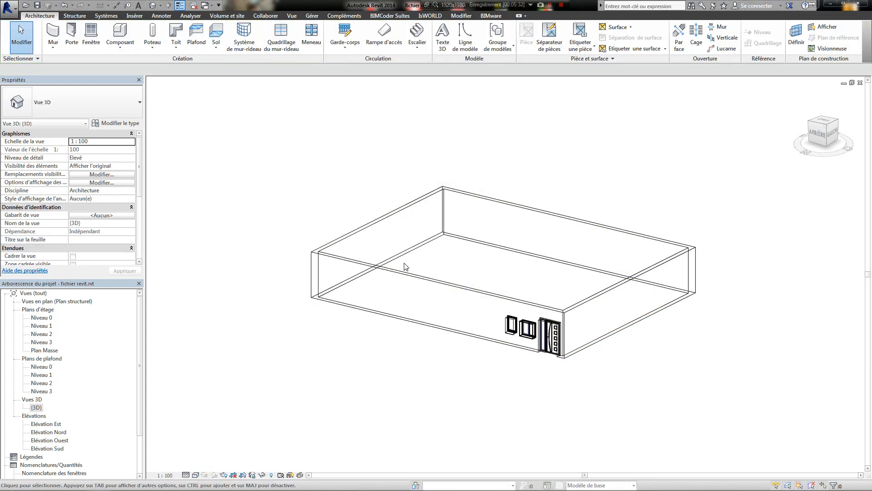
Step: Examine the entrance door, the two windows and the adjoining walls in wireframe, up close and from further out
shift+middle_drag(509, 251, 483, 268)
scroll(528, 337, up, 3)
scroll(528, 337, up, 10)
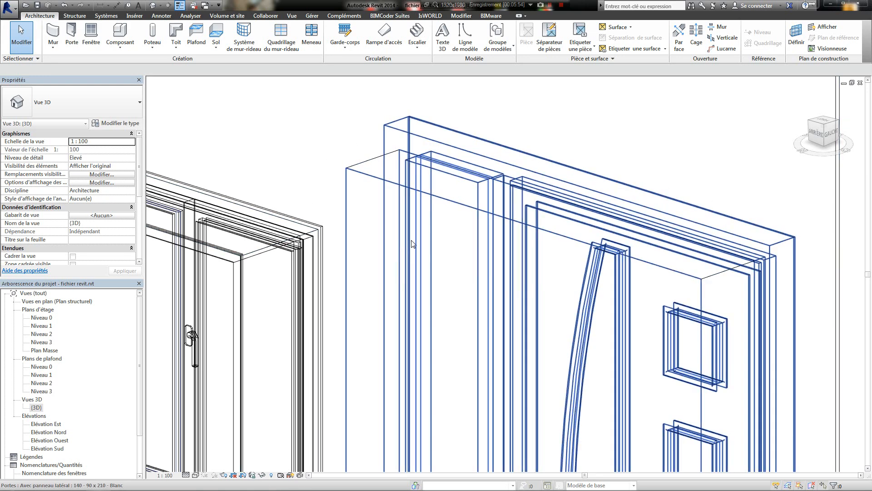
scroll(413, 240, down, 3)
scroll(583, 330, up, 7)
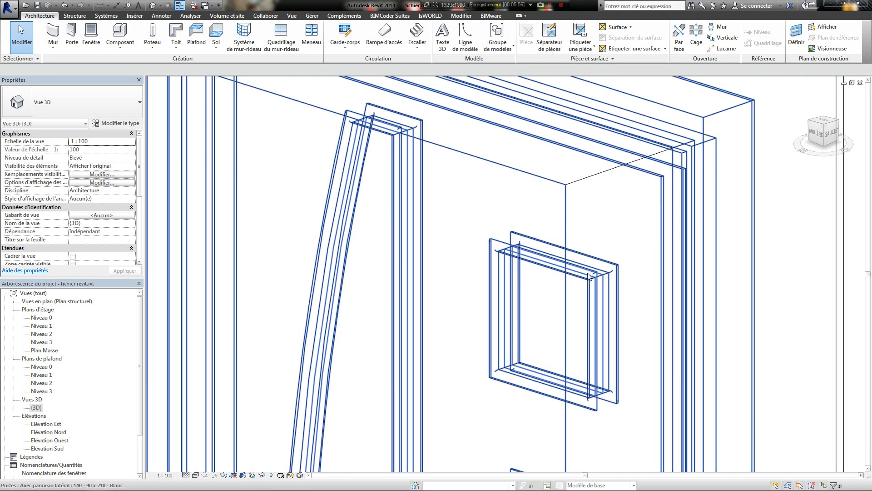
scroll(362, 157, down, 7)
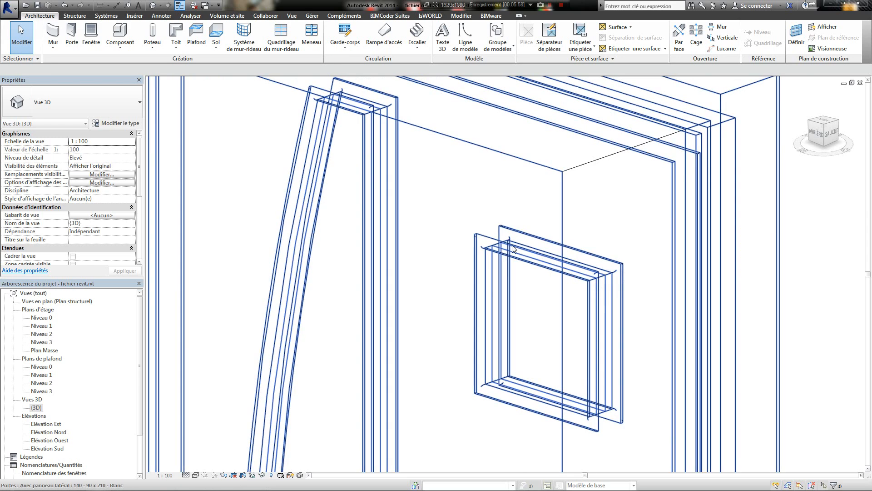
middle_drag(362, 156, 507, 163)
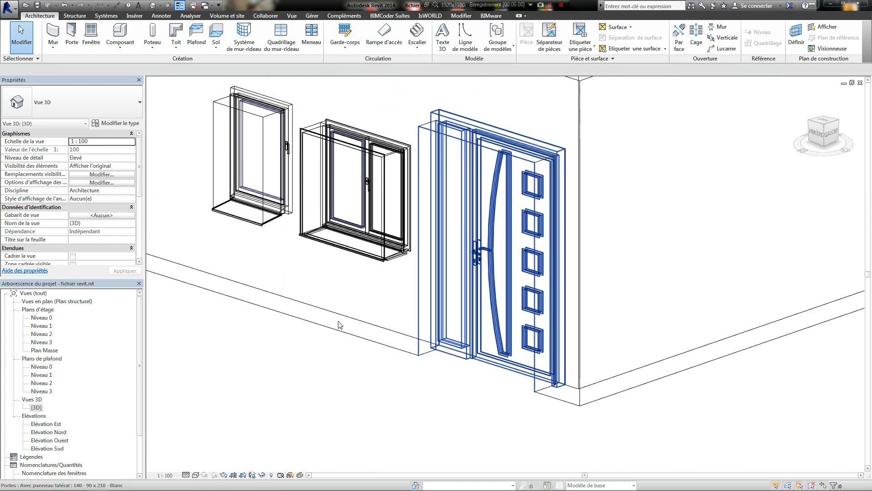
scroll(351, 238, down, 3)
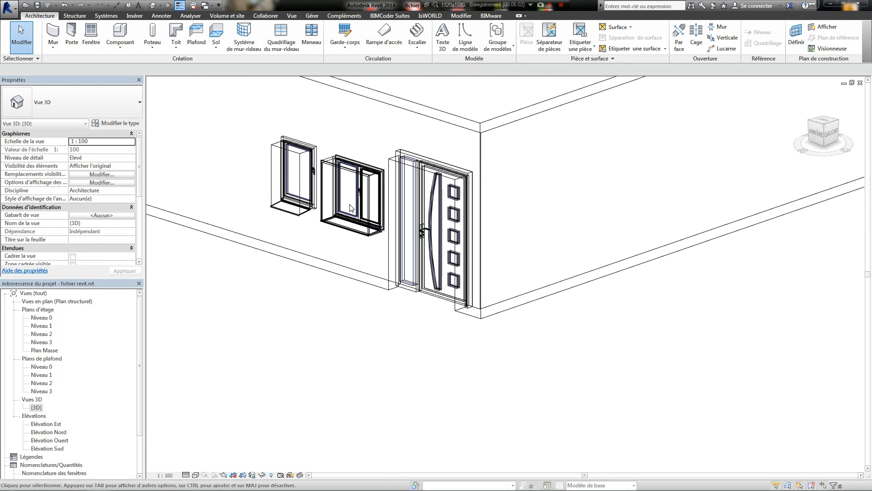
middle_drag(350, 238, 265, 276)
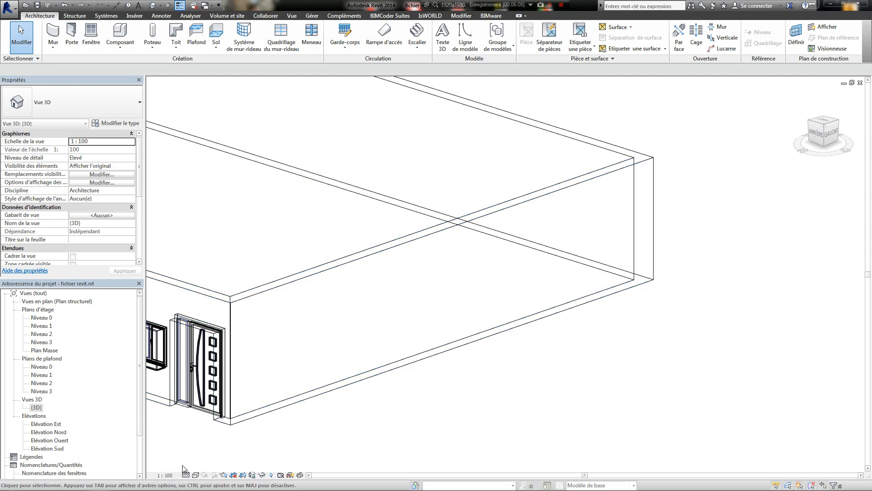
middle_drag(315, 409, 408, 395)
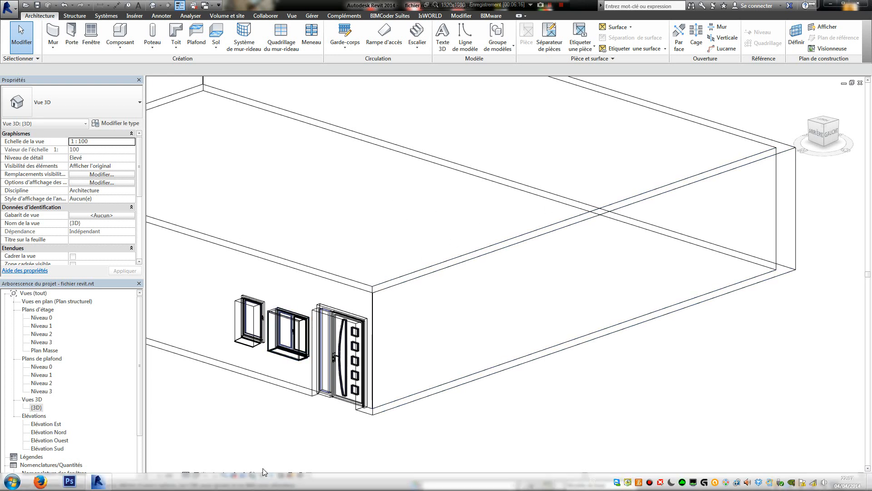
Step: Set the 3D view's visual style to Ligne cachée and examine the door and windows from outside the wall
click(195, 476)
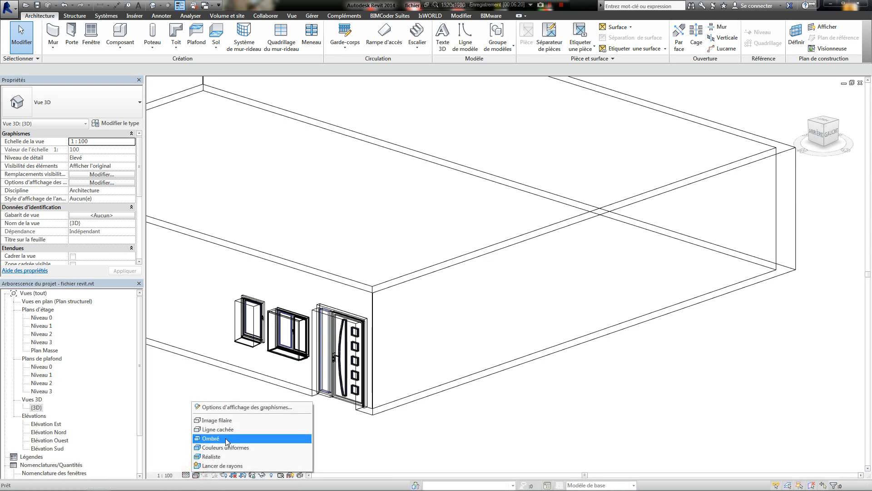
click(248, 429)
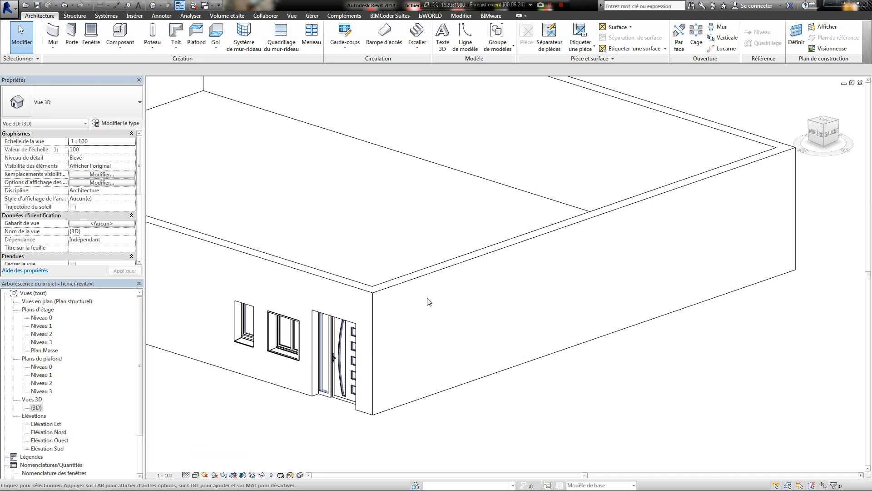
shift+middle_drag(427, 301, 433, 269)
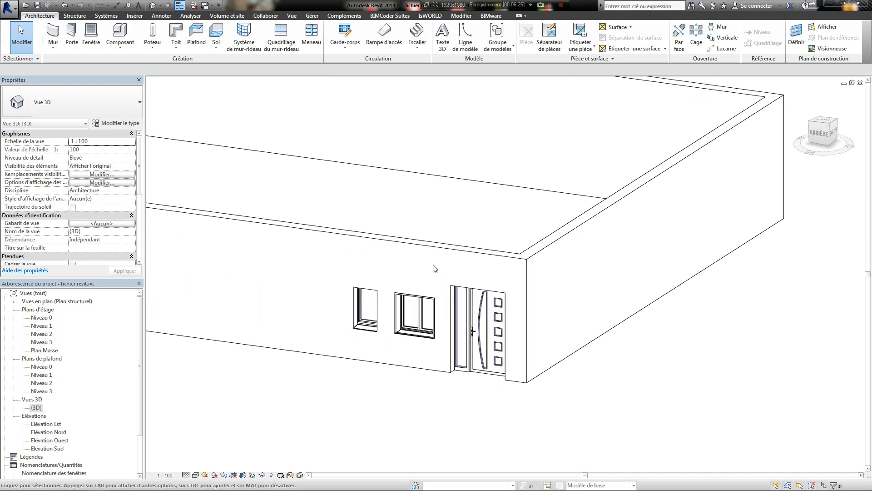
scroll(499, 317, down, 5)
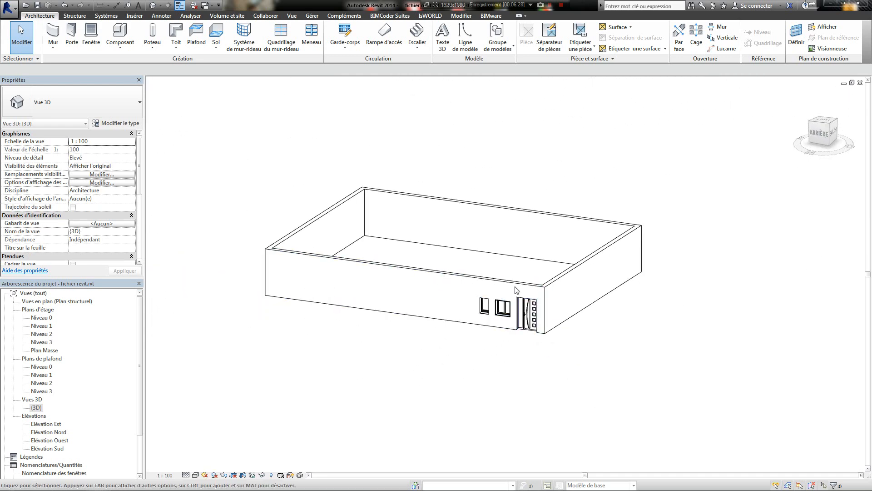
scroll(518, 290, up, 5)
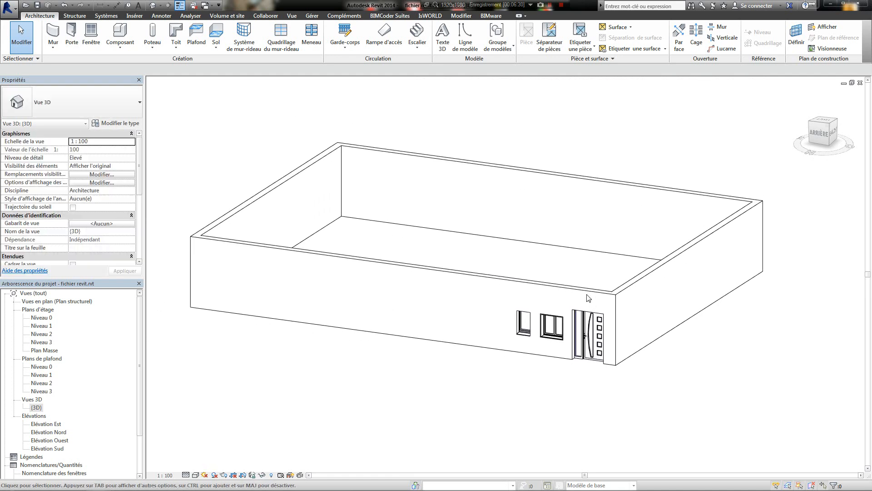
scroll(554, 305, up, 4)
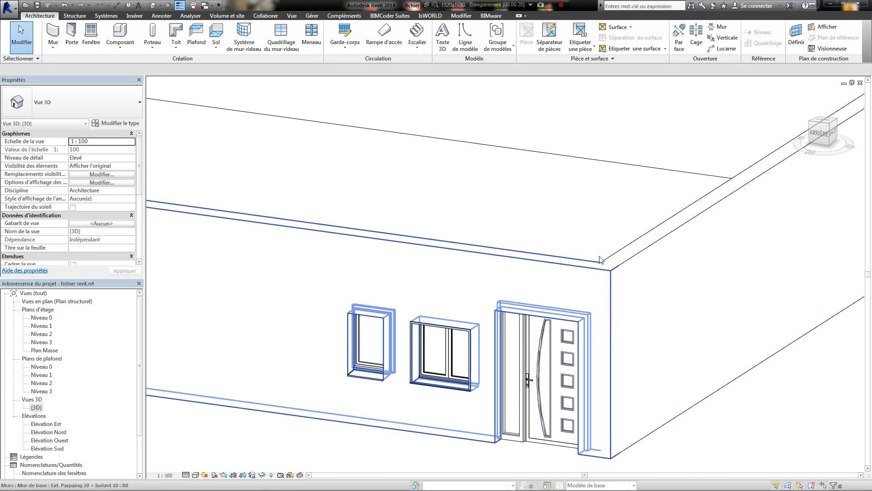
scroll(521, 352, up, 1)
scroll(522, 352, up, 4)
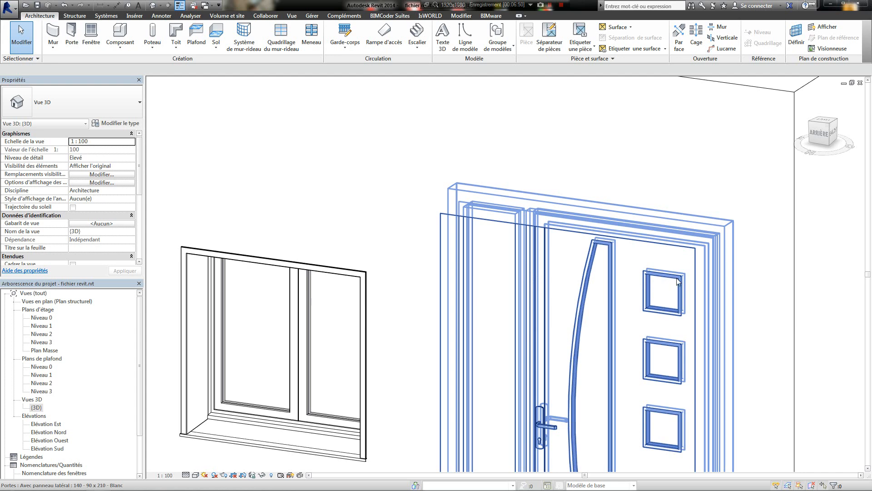
key(Escape)
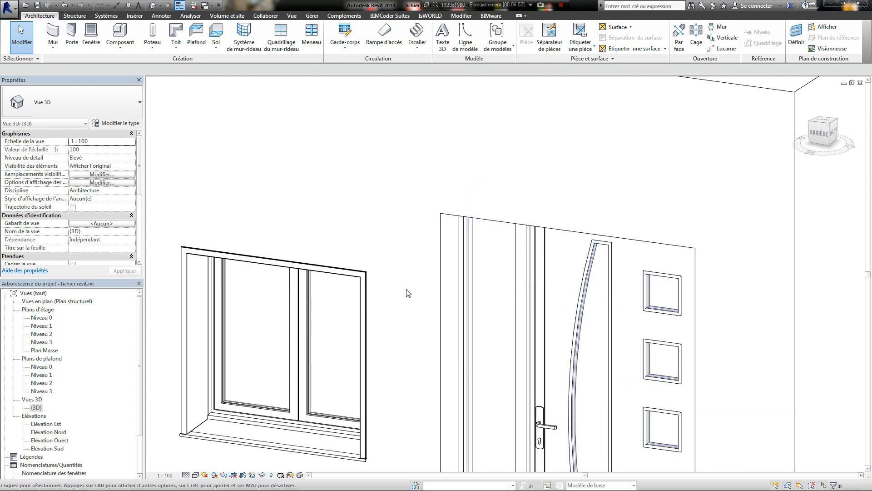
scroll(409, 293, down, 3)
scroll(545, 289, down, 2)
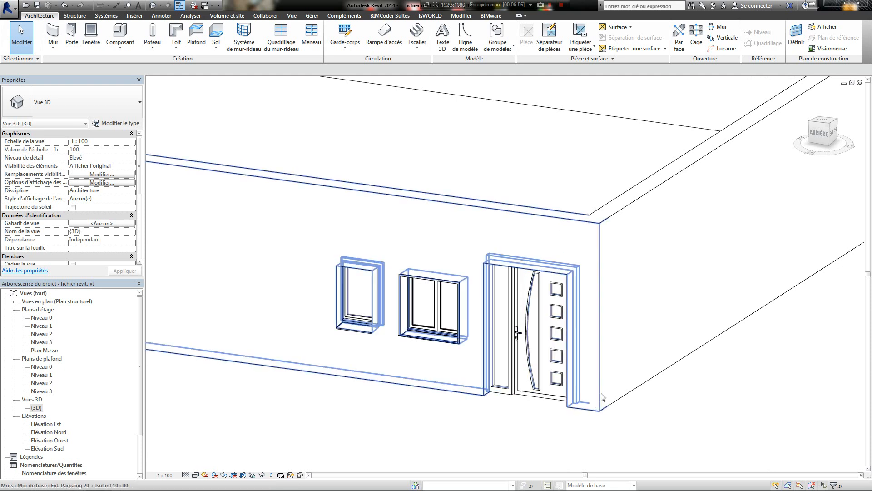
Step: Set the 3D view's visual style to Ombré and examine the shaded walls around the door and windows
click(198, 475)
click(210, 439)
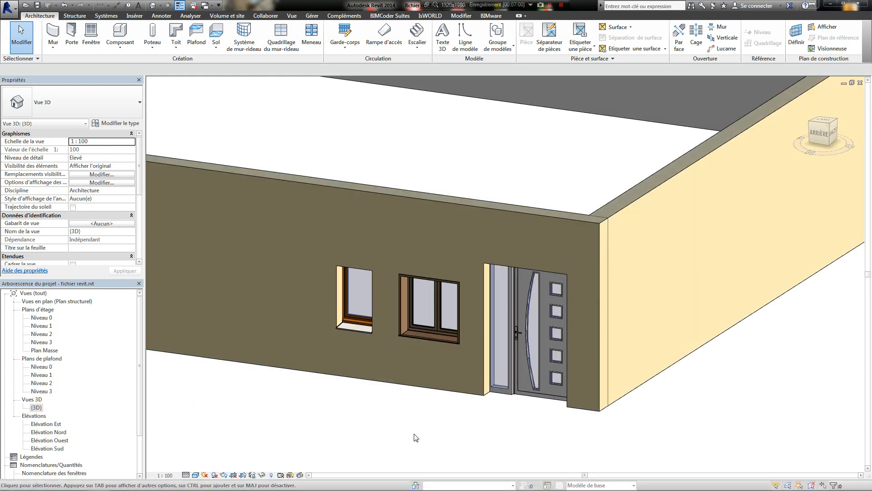
scroll(607, 345, down, 3)
middle_drag(498, 237, 536, 246)
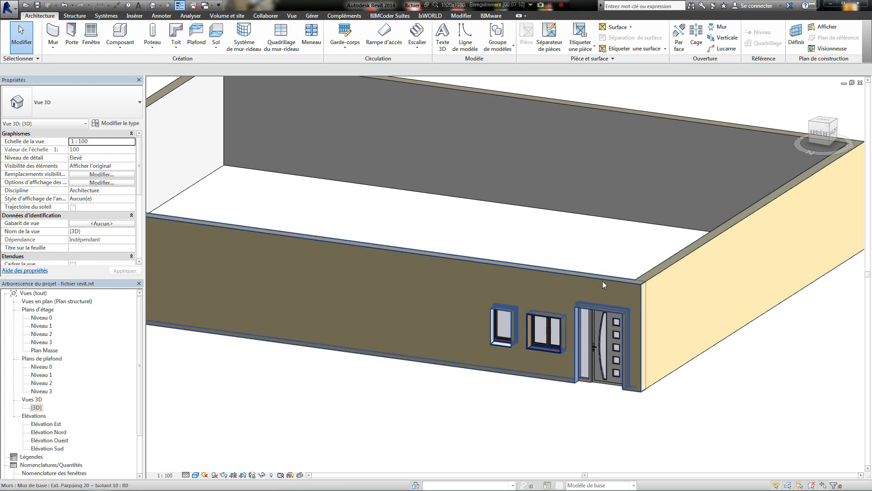
Step: Compare the Couleurs uniformes visual style with Ombré on the 3D view, finishing on Ombré
mouse_move(194, 480)
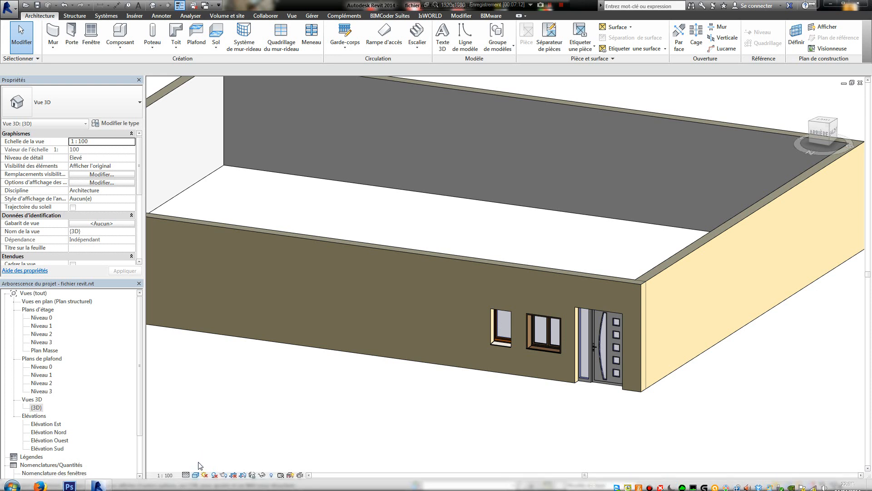
click(197, 475)
click(229, 447)
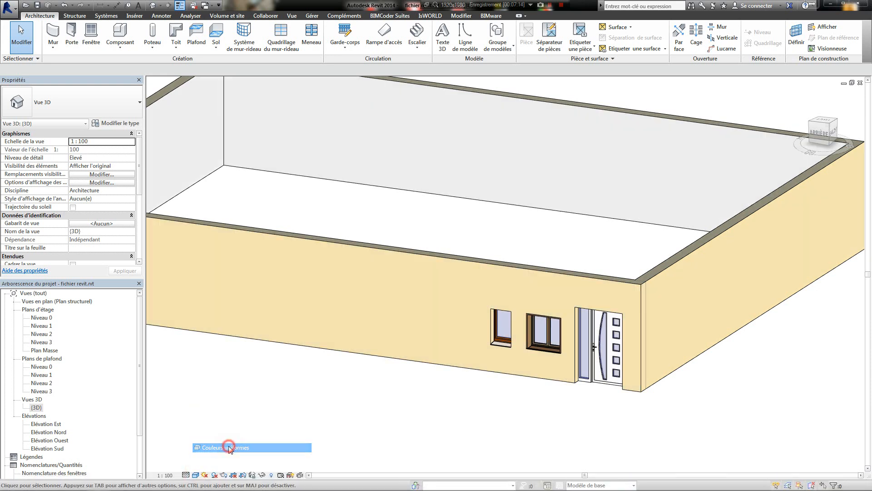
click(195, 475)
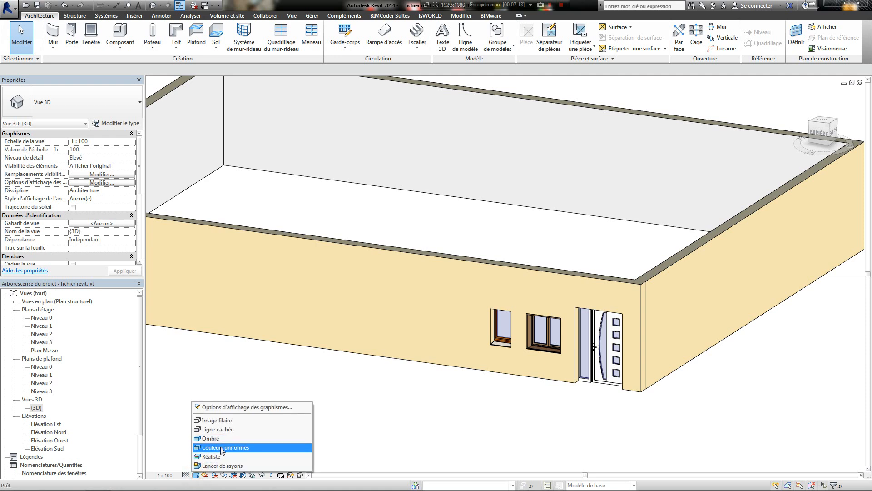
click(221, 449)
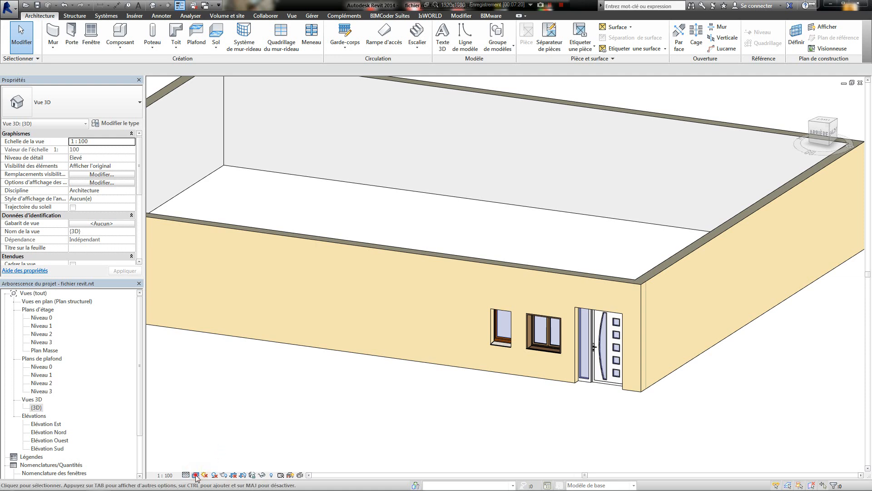
click(195, 475)
click(213, 439)
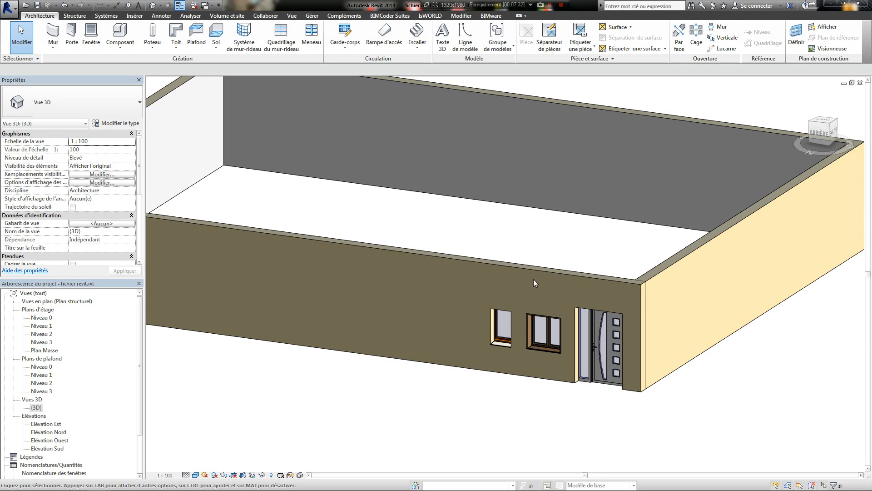
Step: Set the 3D view's visual style to Réaliste to display the building's material textures
click(196, 475)
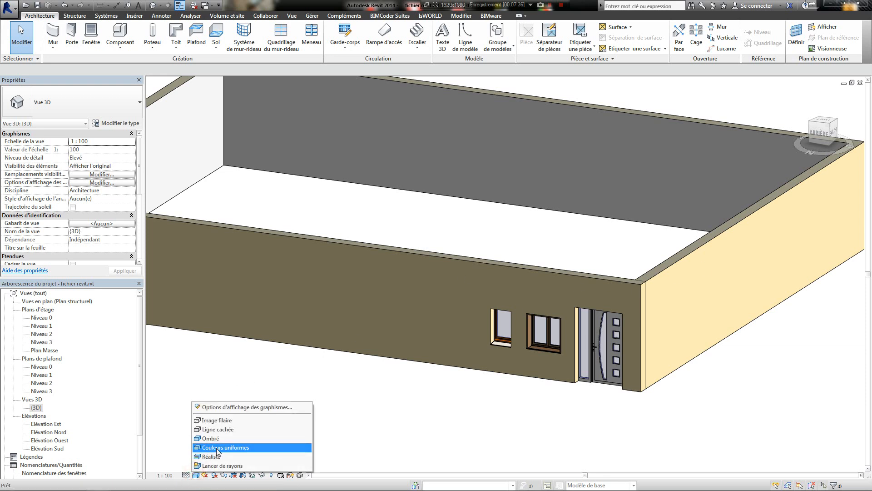
click(220, 457)
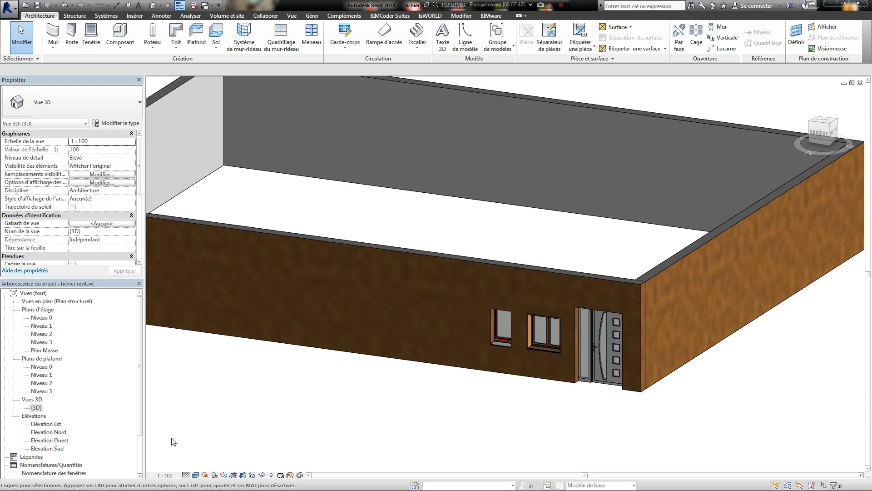
right_click(468, 296)
click(469, 267)
click(196, 475)
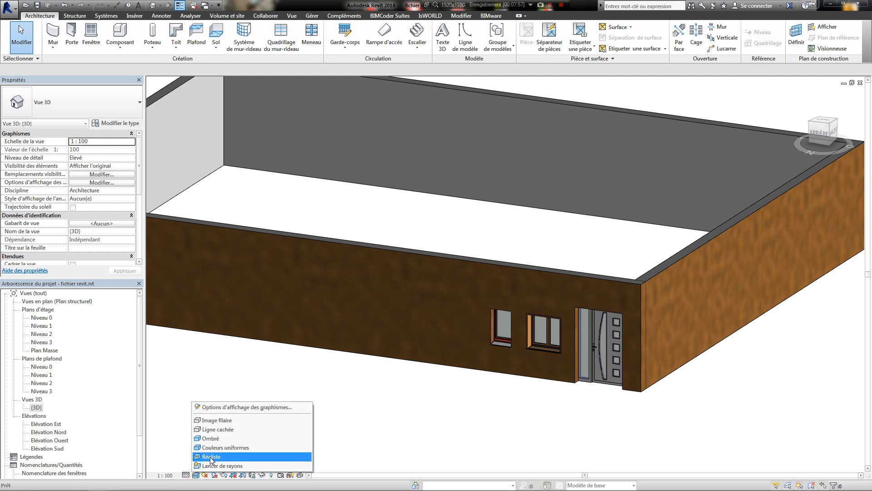
click(374, 397)
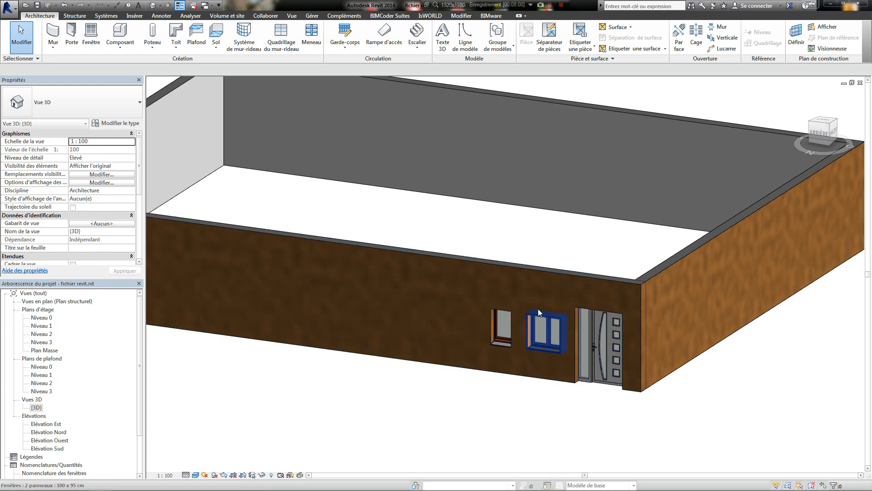
Step: Render the 3D view with the Lancer de rayons style and examine the wall with the door and windows
click(195, 475)
click(208, 465)
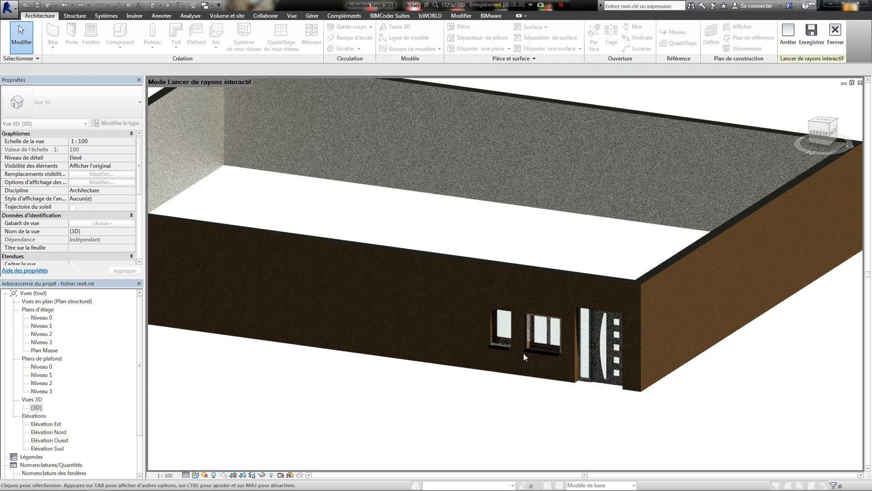
scroll(523, 353, up, 3)
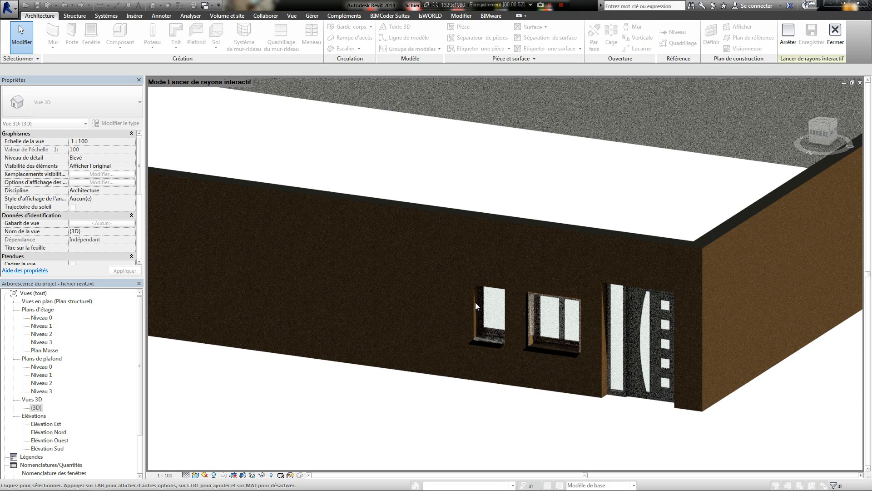
scroll(530, 195, down, 2)
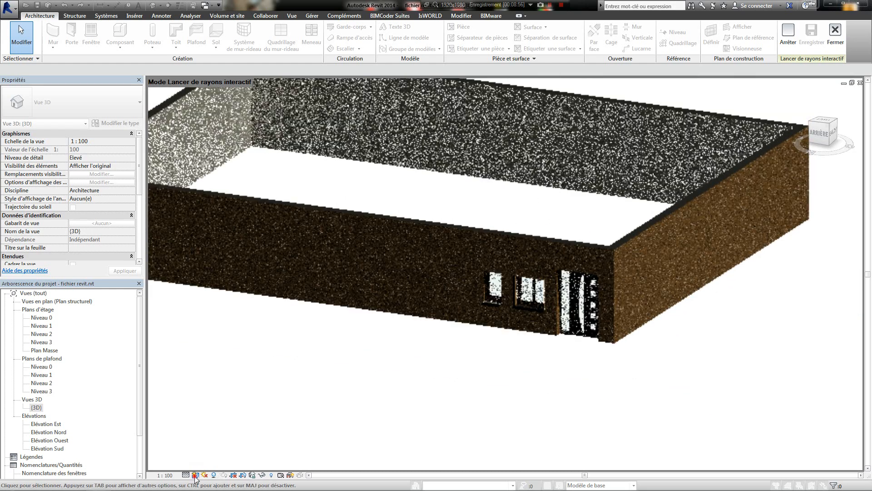
Step: Return the 3D view to the Ligne cachée visual style and show the whole building from the rear
click(196, 475)
click(217, 429)
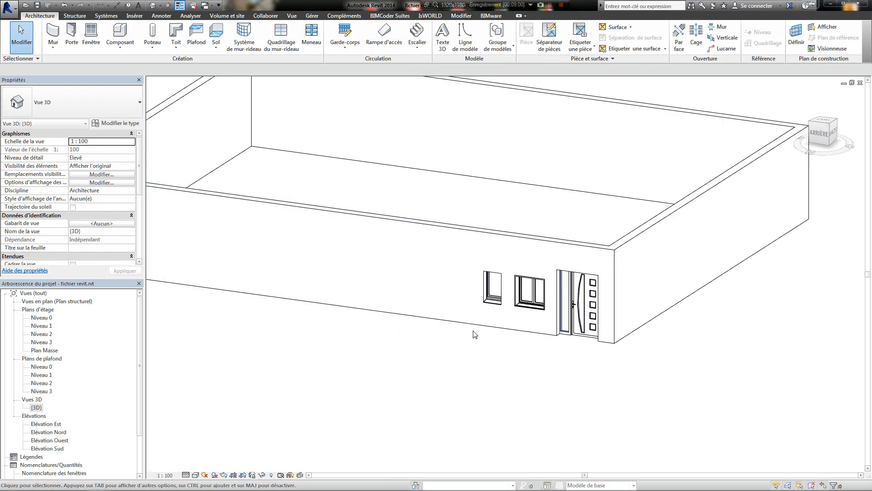
scroll(495, 309, down, 2)
scroll(500, 318, down, 3)
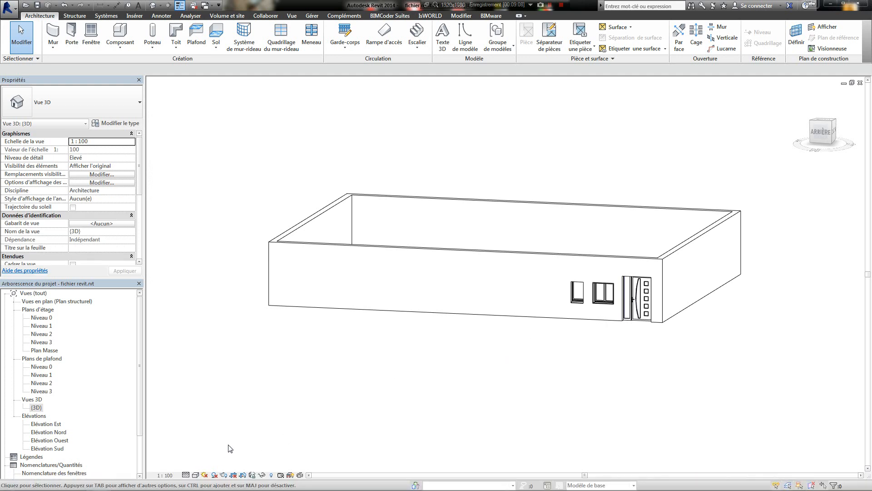
Step: Turn on shadows in the 3D view and examine the shadows cast around the building from several sides
click(215, 475)
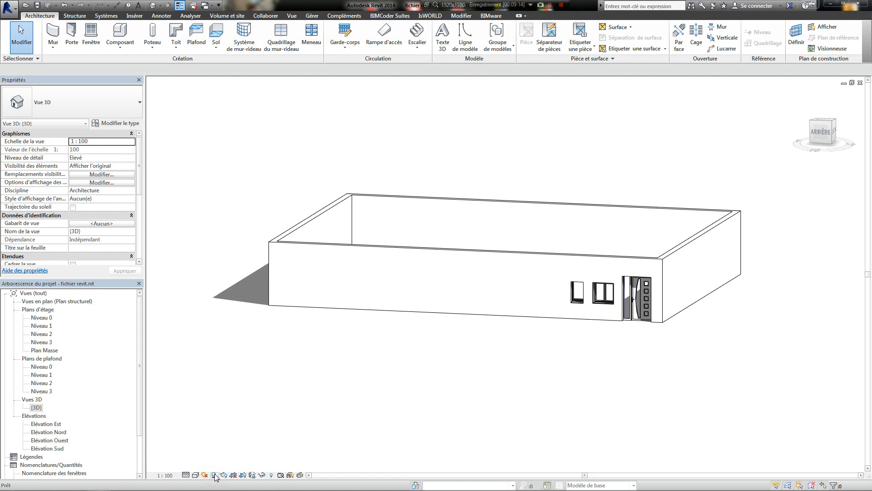
mouse_move(305, 354)
shift+middle_down()
mouse_move(308, 362)
mouse_move(407, 366)
mouse_move(445, 353)
mouse_move(385, 388)
mouse_move(272, 394)
mouse_move(272, 378)
mouse_move(409, 395)
mouse_move(446, 347)
mouse_move(457, 295)
mouse_move(430, 304)
mouse_move(408, 381)
mouse_move(319, 405)
mouse_move(352, 448)
mouse_move(378, 410)
mouse_move(436, 370)
mouse_move(364, 350)
mouse_move(352, 356)
mouse_move(395, 353)
mouse_move(402, 363)
mouse_move(388, 307)
mouse_move(450, 300)
mouse_move(424, 323)
mouse_move(292, 312)
shift+middle_up()
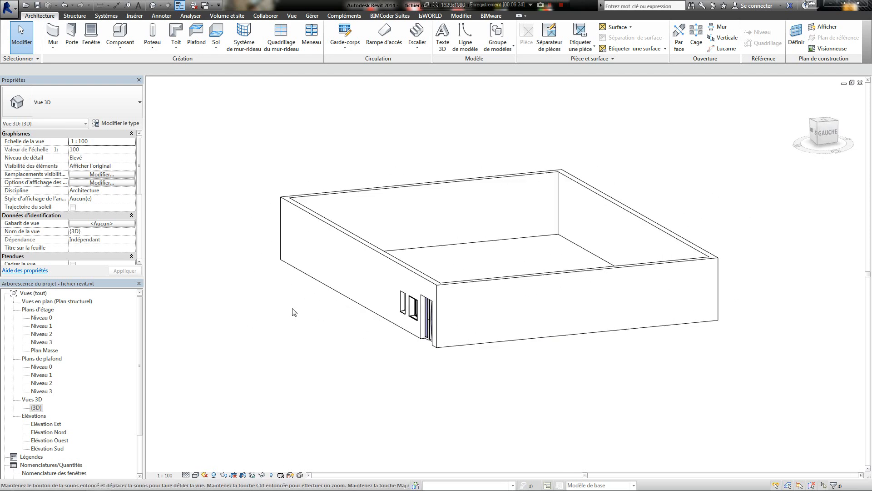
shift+middle_drag(477, 315, 306, 306)
mouse_move(458, 300)
shift+middle_down()
mouse_move(423, 308)
mouse_move(701, 300)
mouse_move(423, 290)
mouse_move(552, 317)
mouse_move(623, 312)
mouse_move(483, 310)
shift+middle_up()
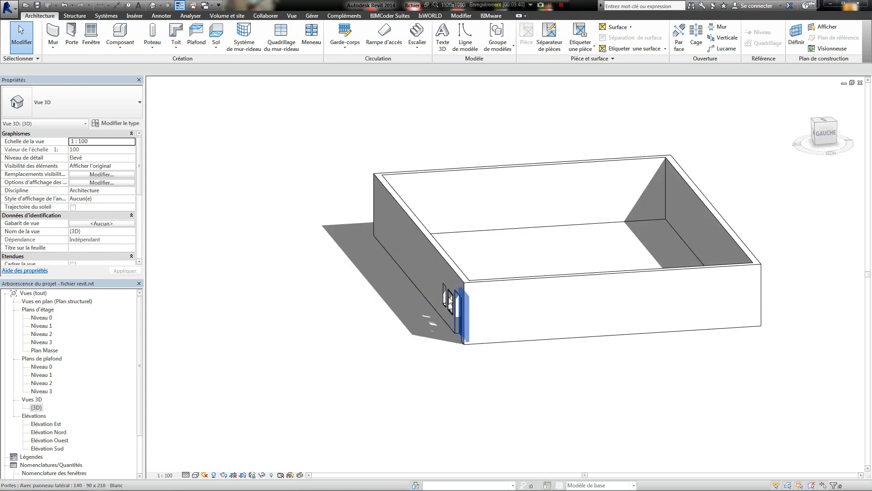
mouse_move(437, 296)
shift+middle_down()
mouse_move(666, 338)
mouse_move(522, 331)
mouse_move(403, 353)
shift+middle_up()
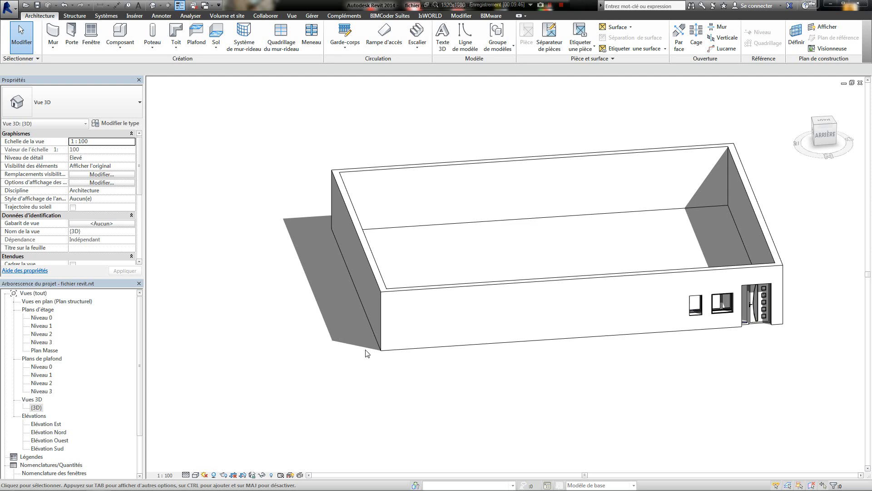
shift+middle_drag(435, 311, 326, 366)
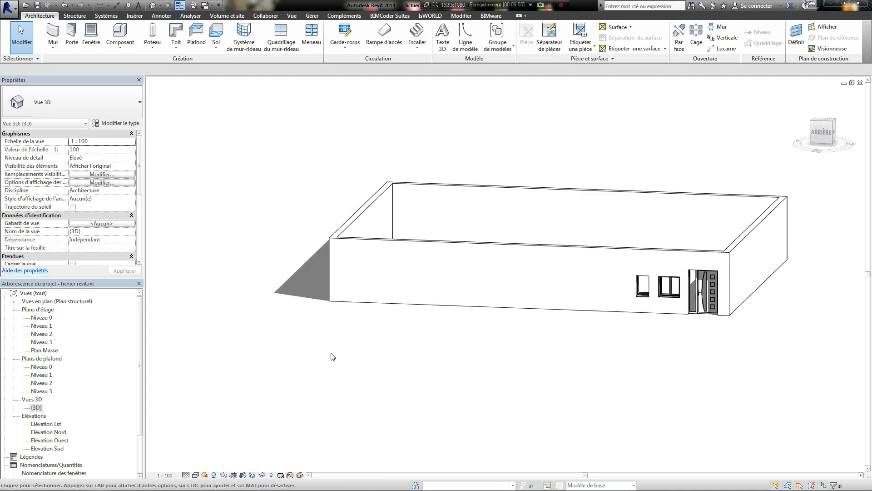
Step: Turn on the sun path (Trajectoire du soleil) in the 3D view, keeping the current sun settings
click(205, 475)
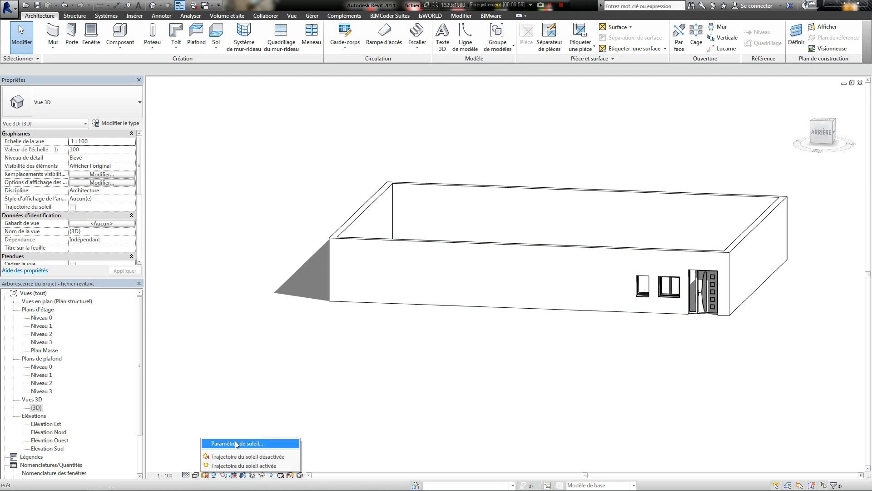
click(242, 465)
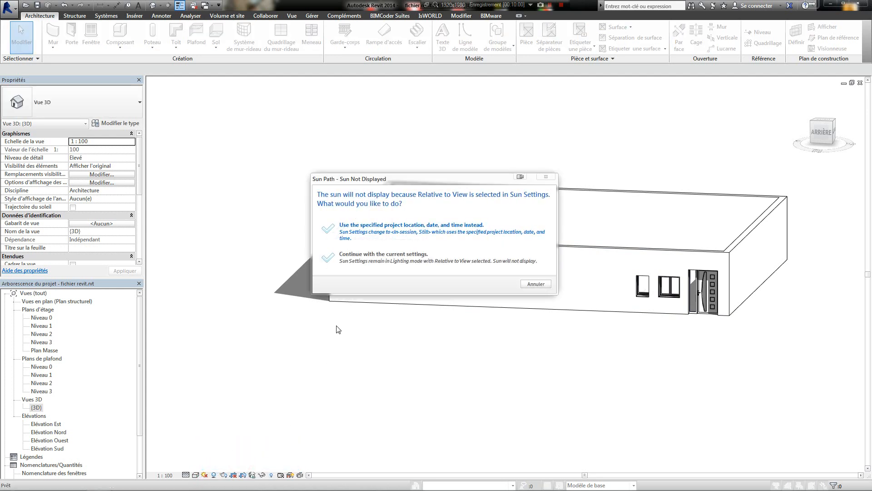
click(536, 285)
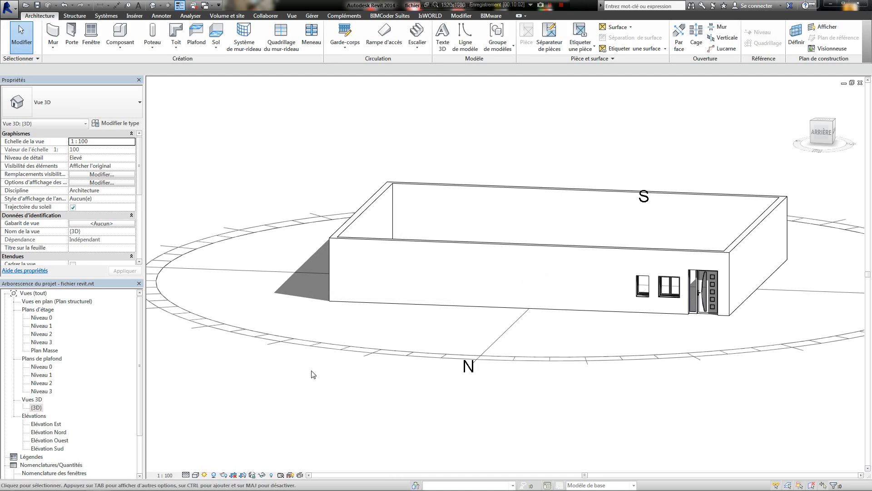
click(203, 473)
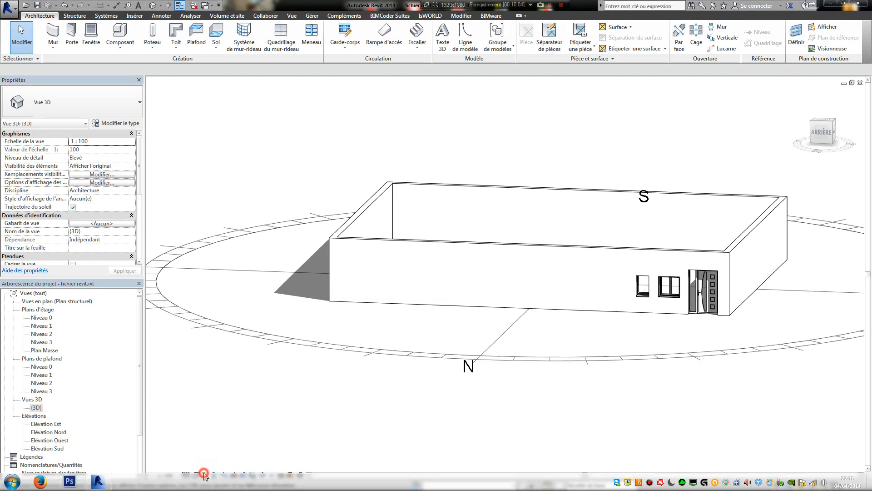
click(225, 380)
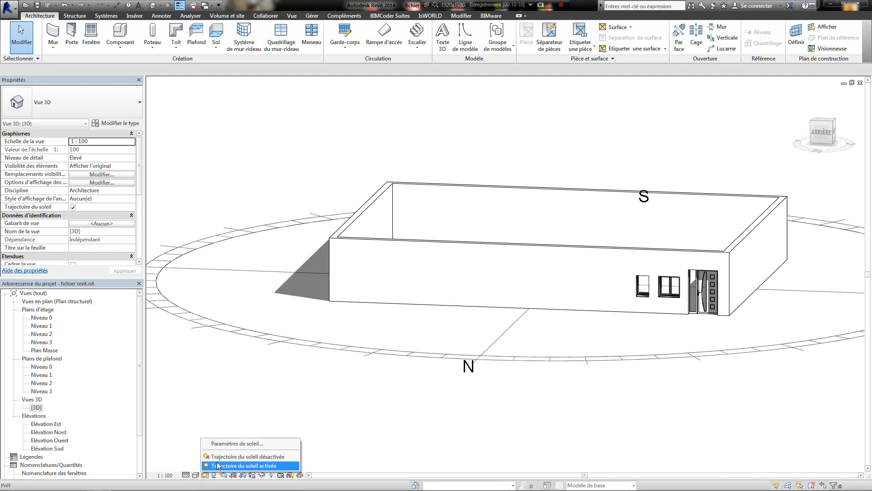
click(219, 466)
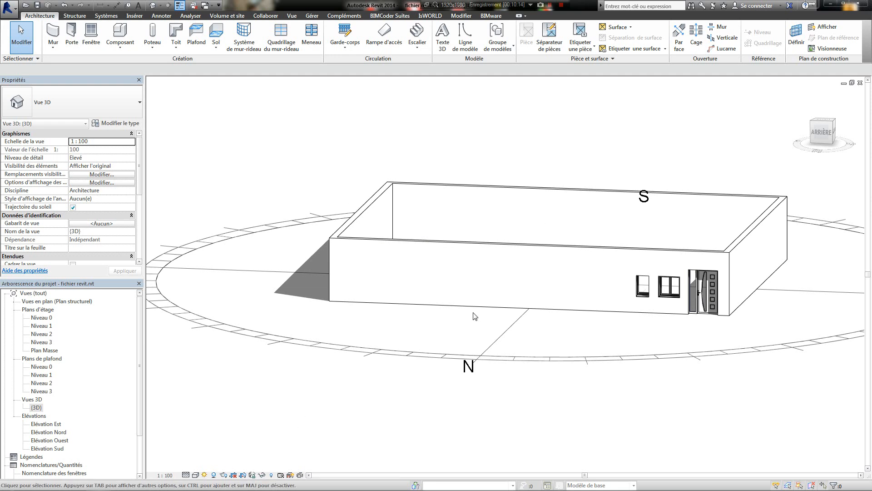
Step: Set the sun settings' solar study to Toujours for Paris on 01/06/2010 at 10:00 and apply it to the 3D view
scroll(513, 293, down, 5)
scroll(514, 291, up, 5)
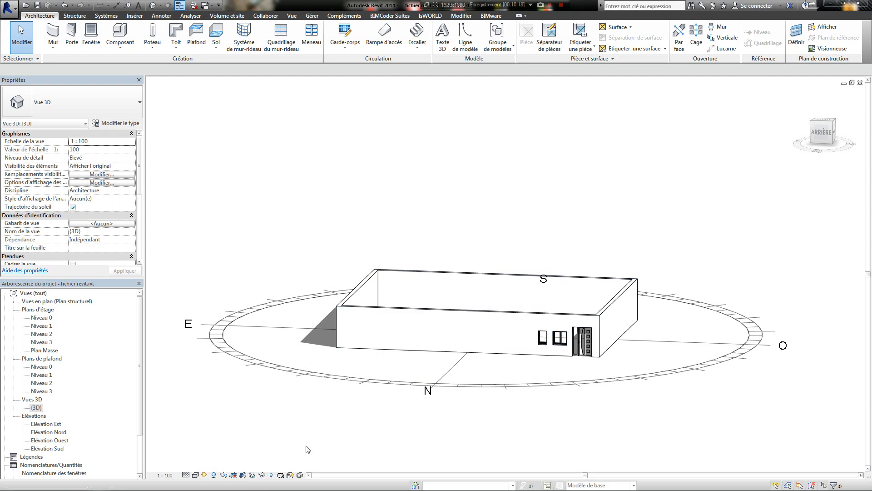
shift+middle_drag(316, 377, 345, 386)
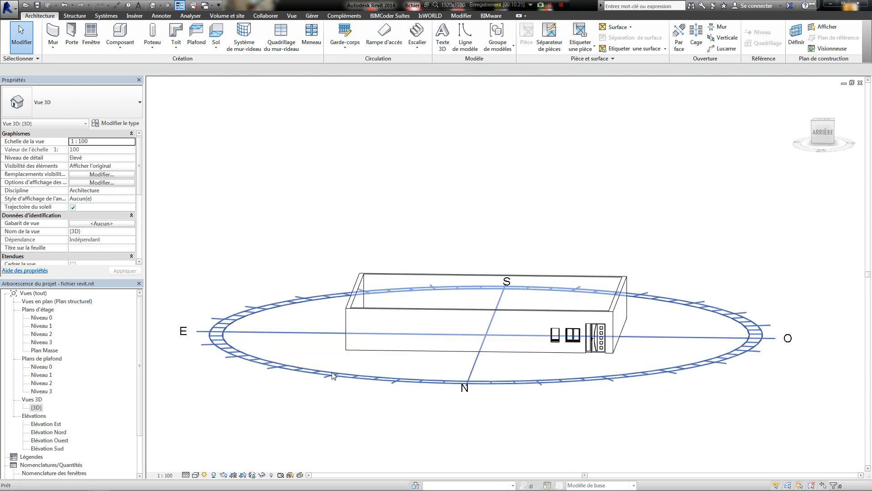
click(205, 474)
click(232, 443)
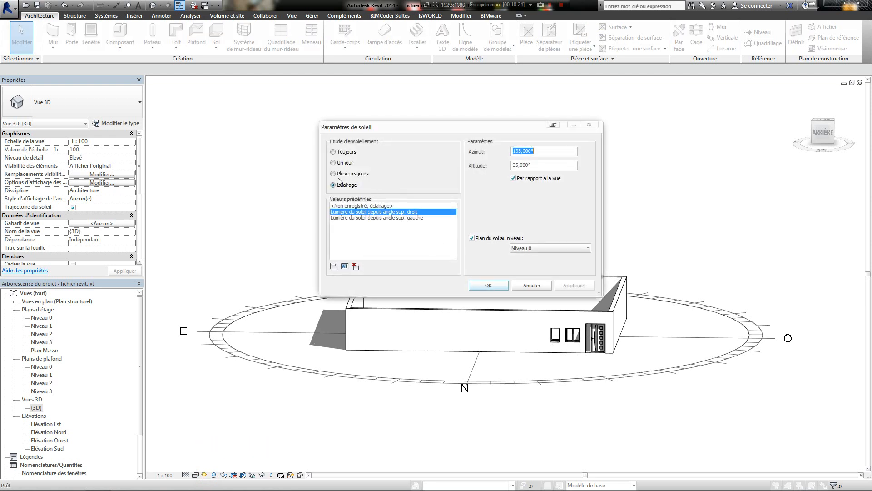
click(333, 152)
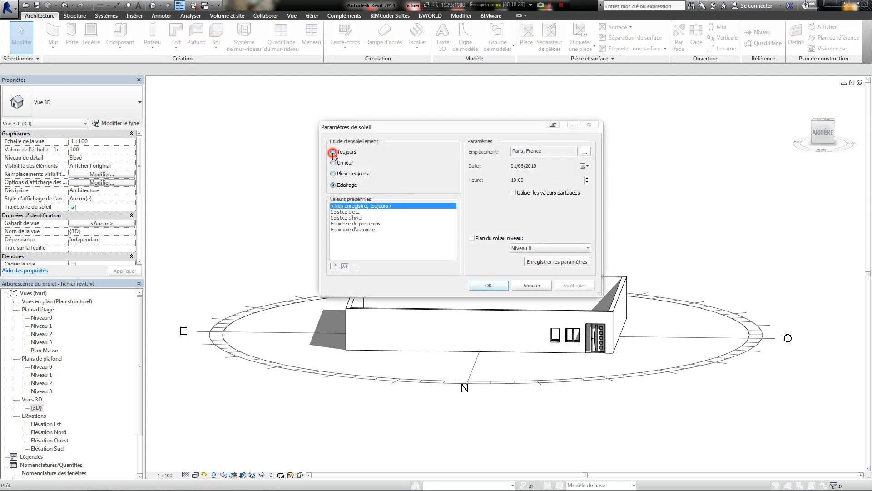
click(333, 163)
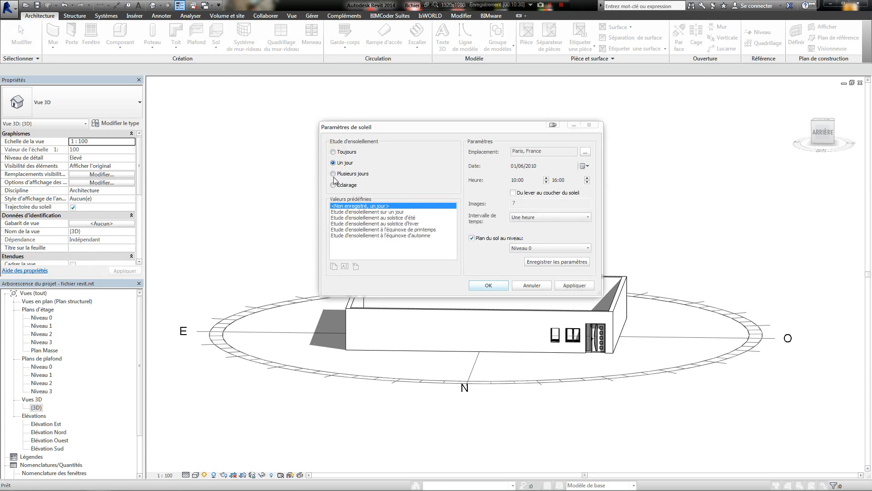
click(333, 151)
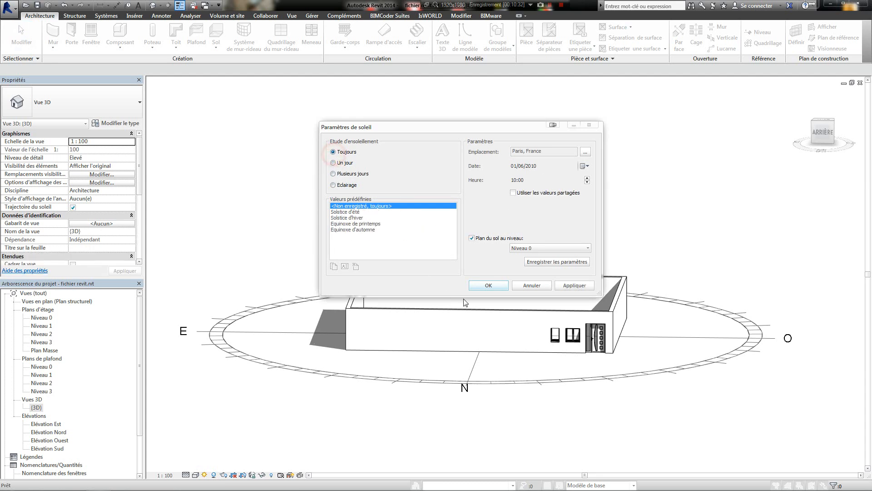
click(575, 285)
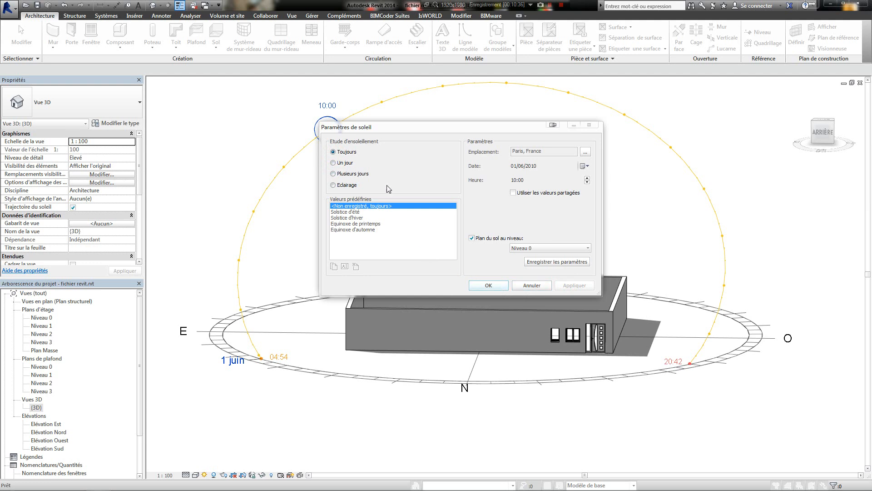
Step: Configure a one-day (Un jour) sun study from sunrise to sunset at 15-minute intervals, with the ground plane at Niveau 0
click(336, 163)
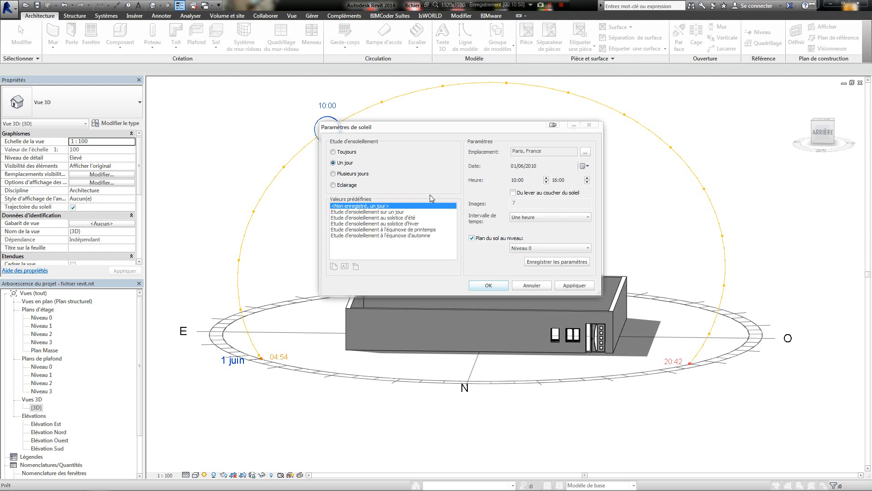
click(513, 194)
click(541, 216)
click(542, 225)
click(544, 214)
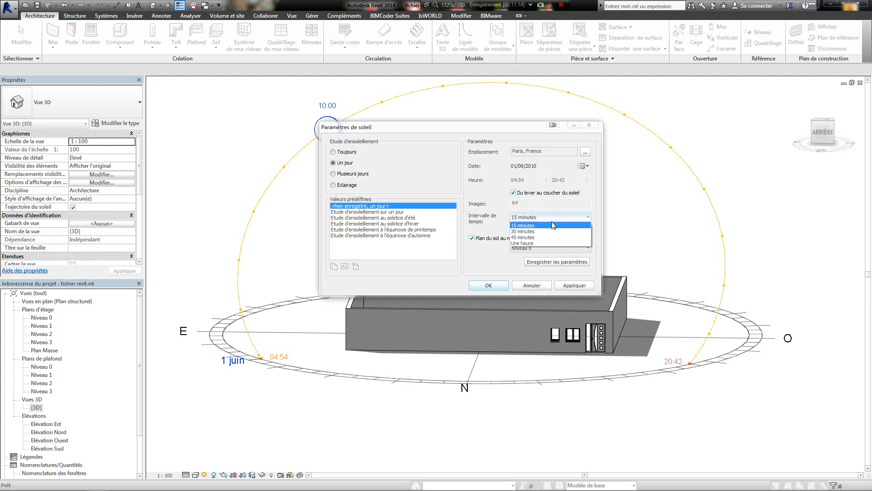
click(516, 264)
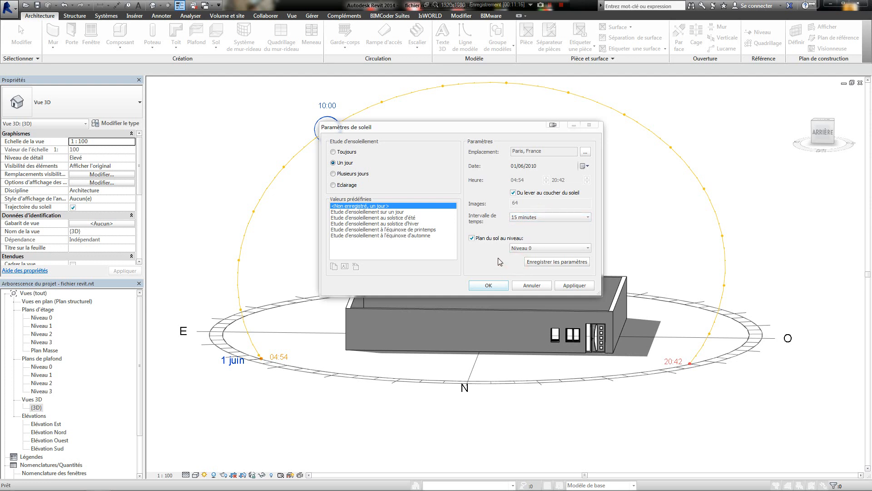
click(541, 247)
click(545, 248)
click(576, 285)
click(488, 285)
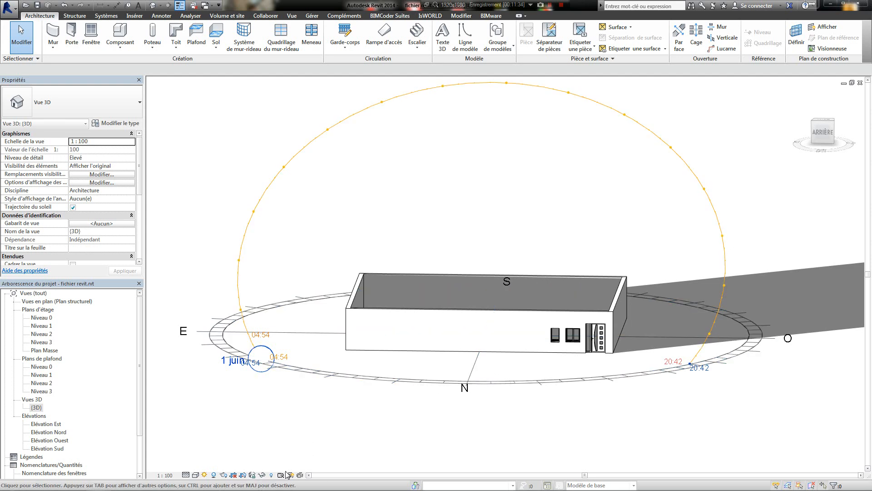
Step: Open the sun study preview and step forward image by image to image 7, at 06:24
click(204, 475)
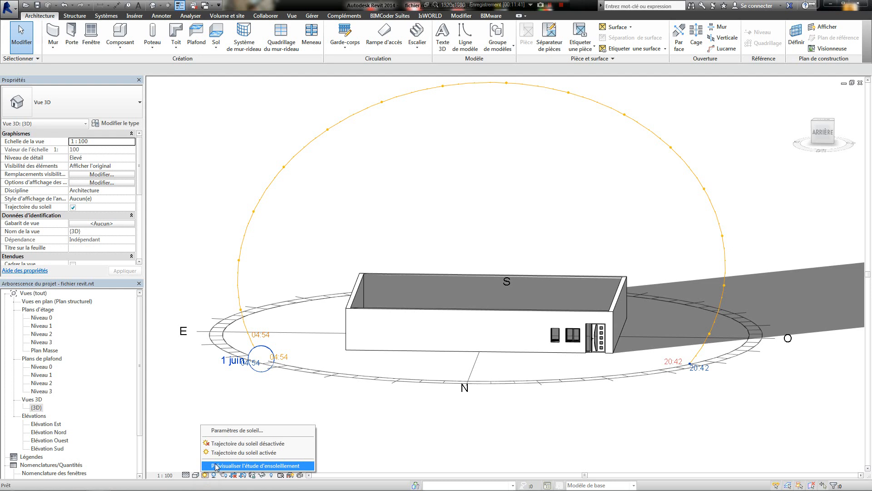
click(216, 466)
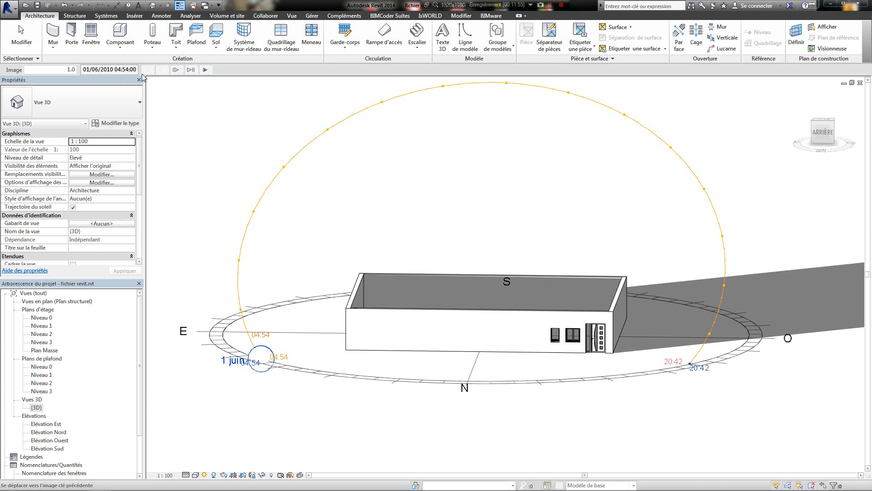
click(175, 70)
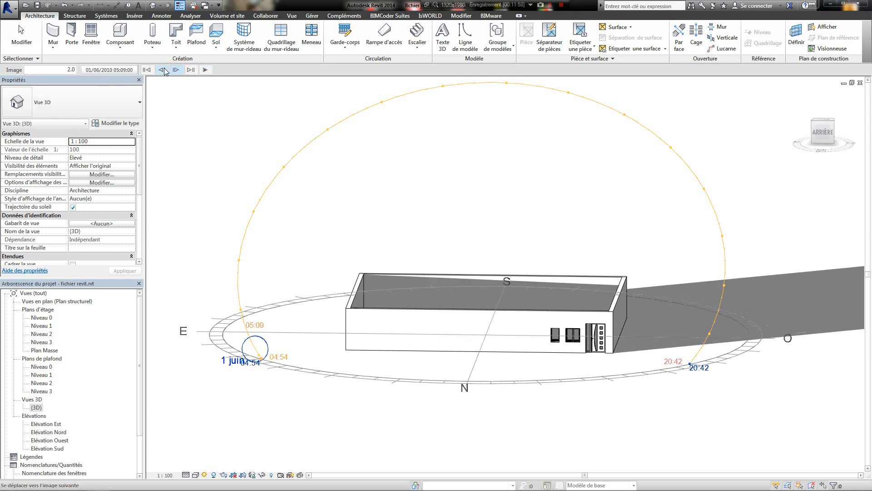
click(162, 70)
click(176, 70)
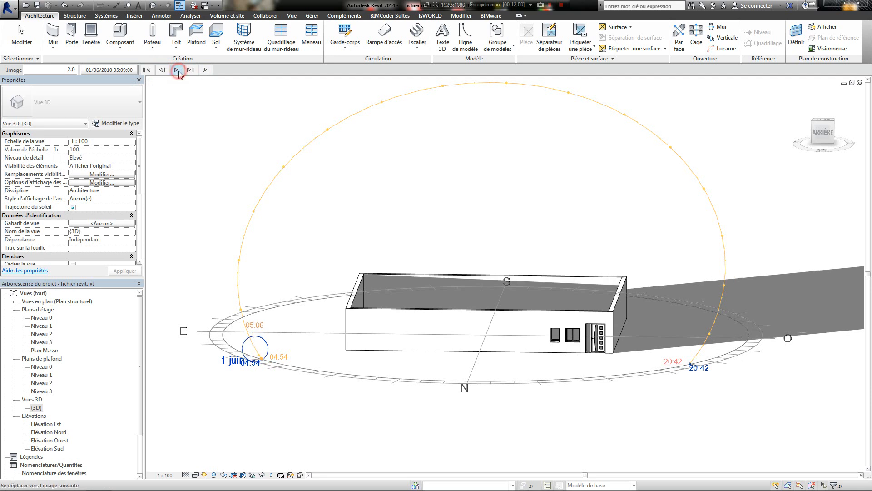
click(176, 70)
click(176, 70)
click(177, 70)
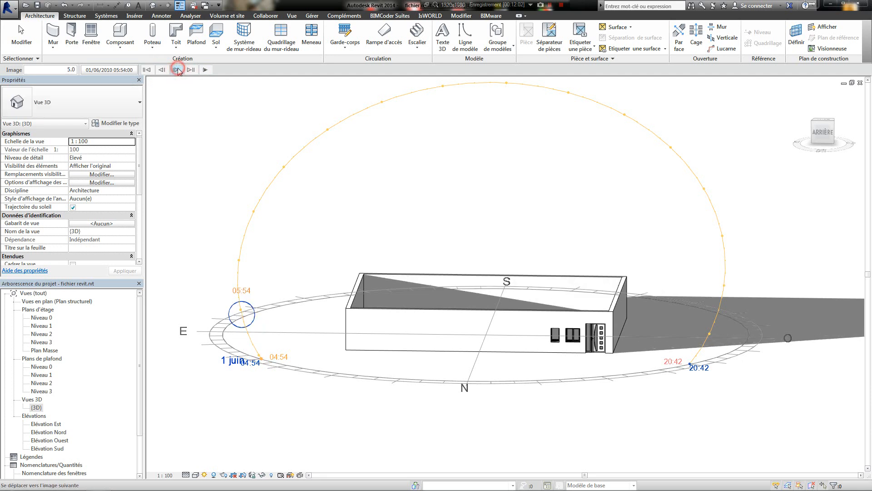
click(177, 70)
click(177, 70)
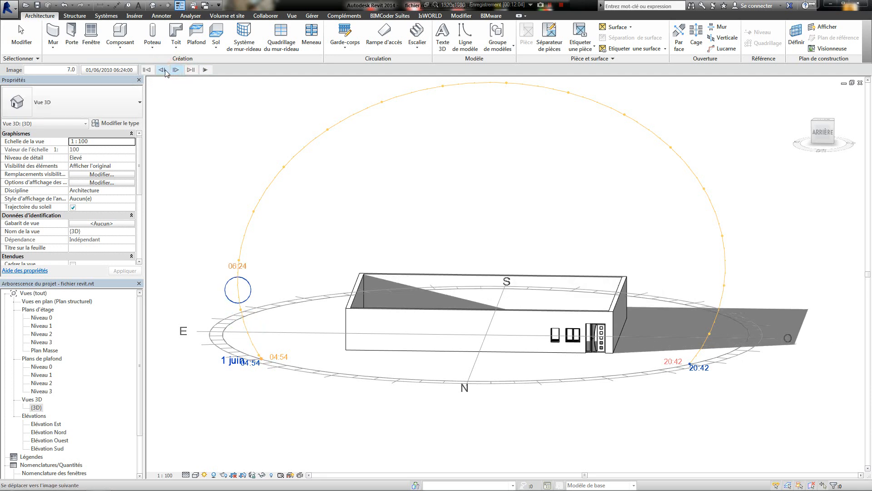
Step: Step the sun study preview back image by image to the first image, at 04:54
click(162, 70)
click(163, 70)
click(162, 70)
click(163, 70)
click(162, 70)
click(163, 70)
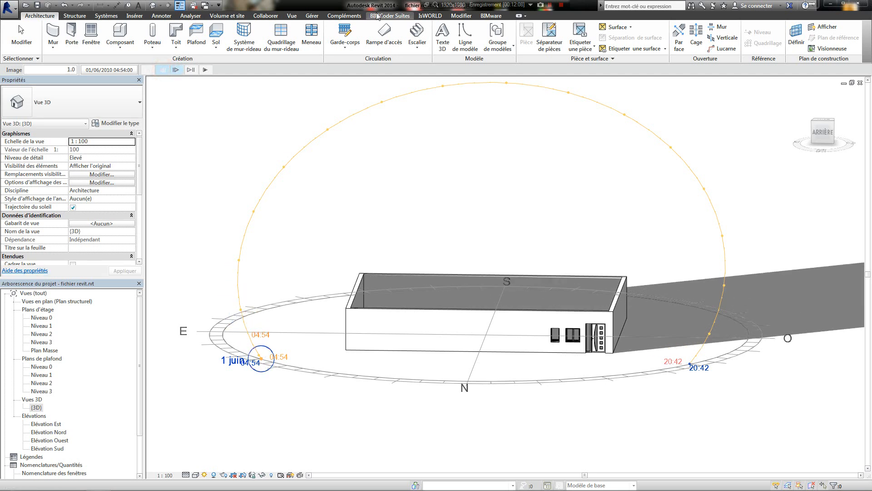
Step: Play the sun study animation and advance by key images to the last image, at 20:39
click(207, 70)
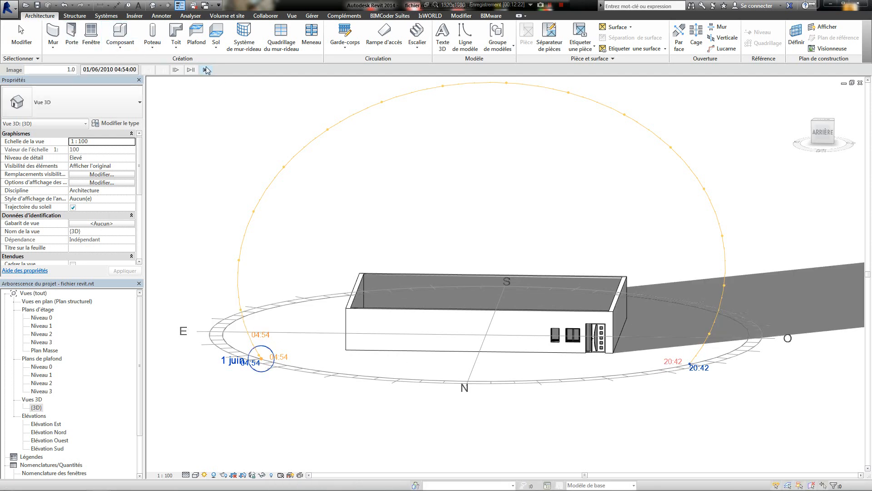
click(205, 70)
click(192, 70)
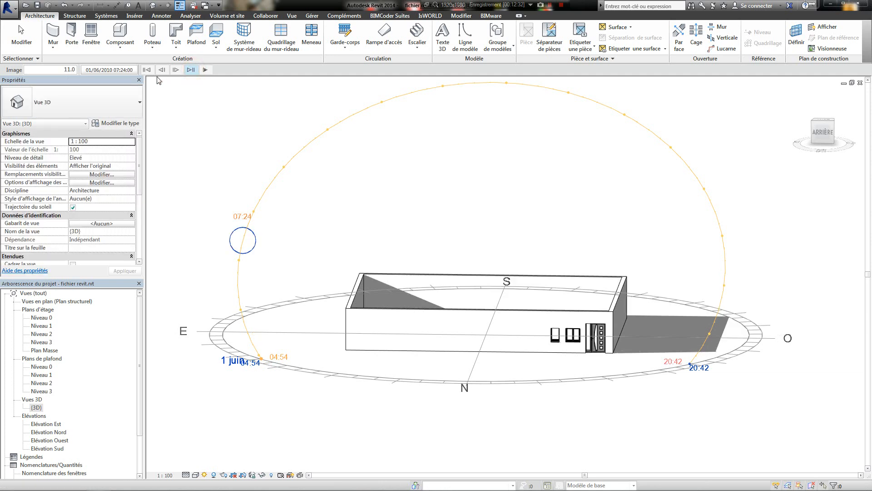
click(191, 70)
click(191, 70)
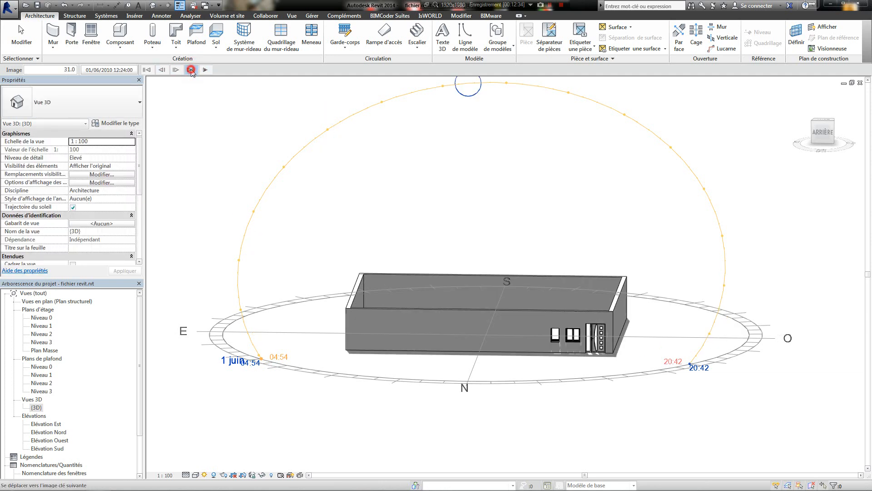
click(191, 70)
click(192, 71)
click(191, 71)
click(191, 70)
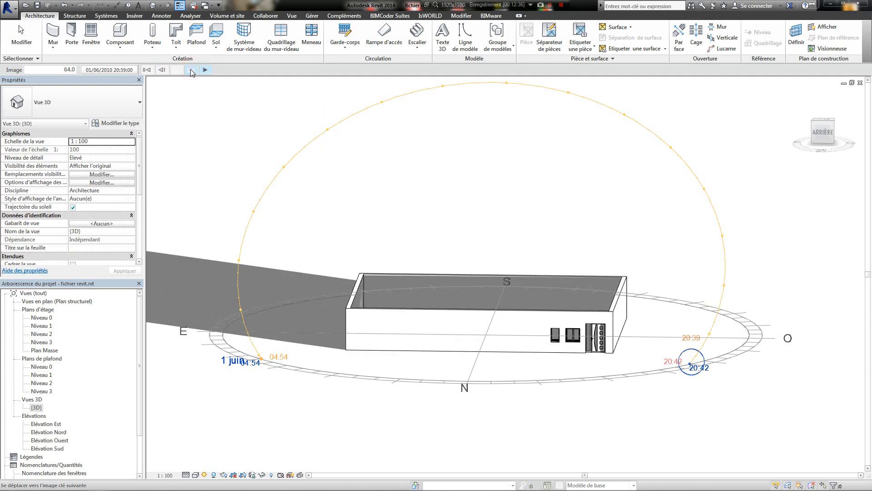
Step: Move the sun study preview back by key images to image 4, at 05:39
click(149, 70)
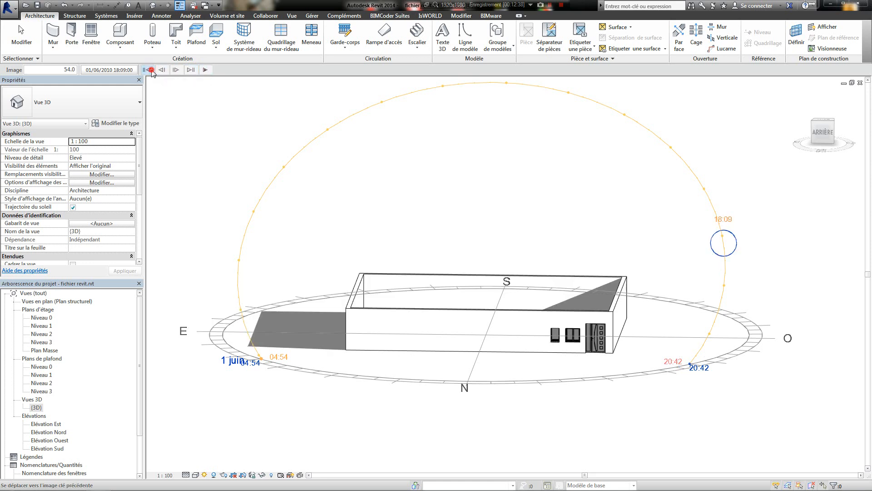
click(149, 70)
click(149, 70)
click(149, 70)
click(150, 70)
click(149, 70)
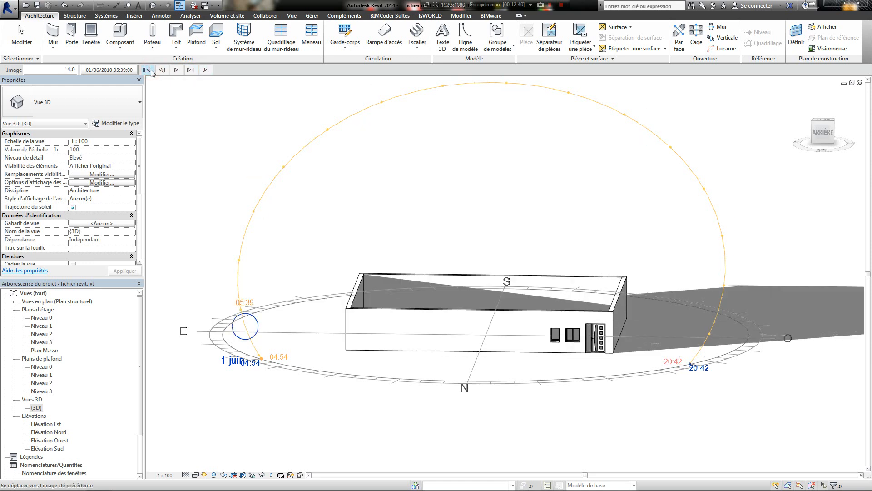
Step: Advance the sun study by key images from the first image to image 21, at 09:54, and return to the first at 04:54
click(149, 70)
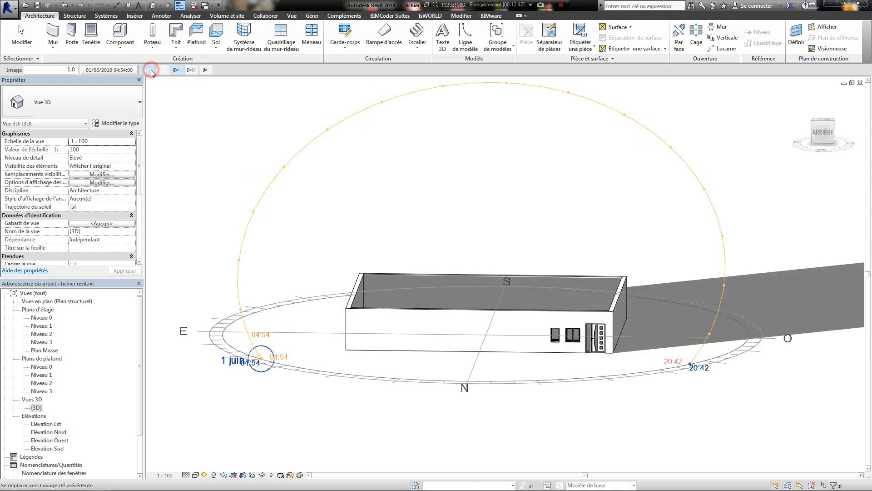
click(192, 71)
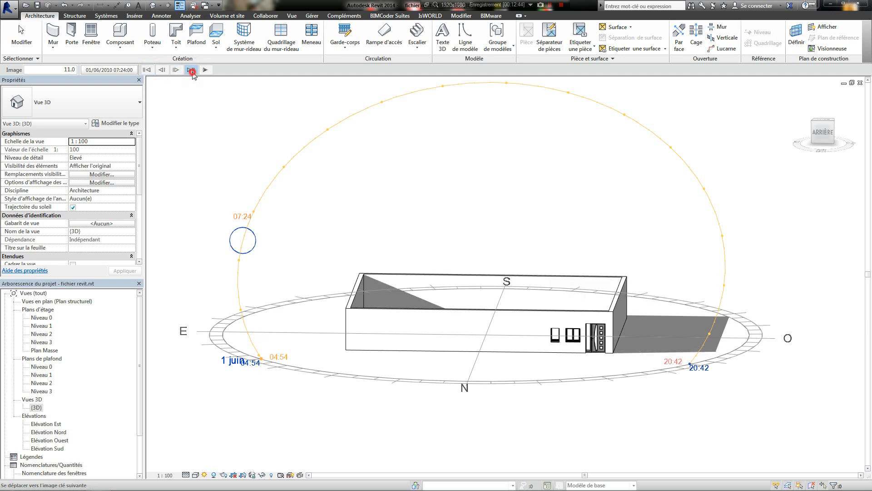
click(191, 71)
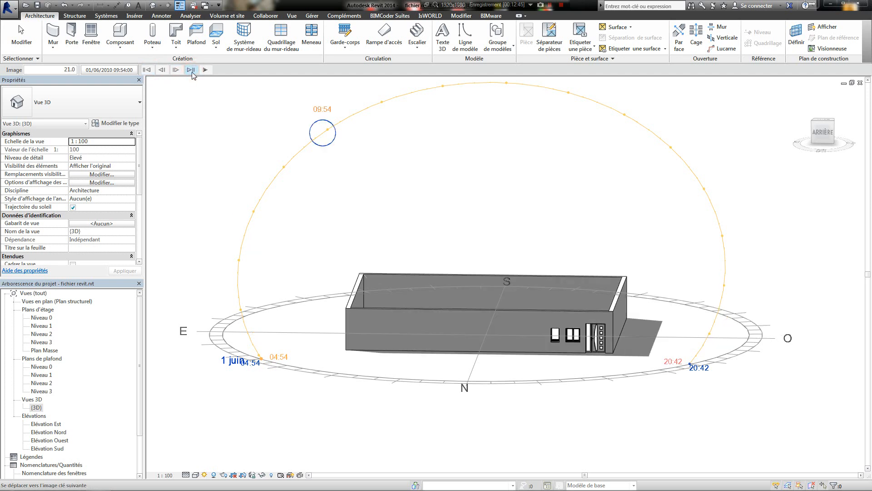
click(147, 70)
click(146, 70)
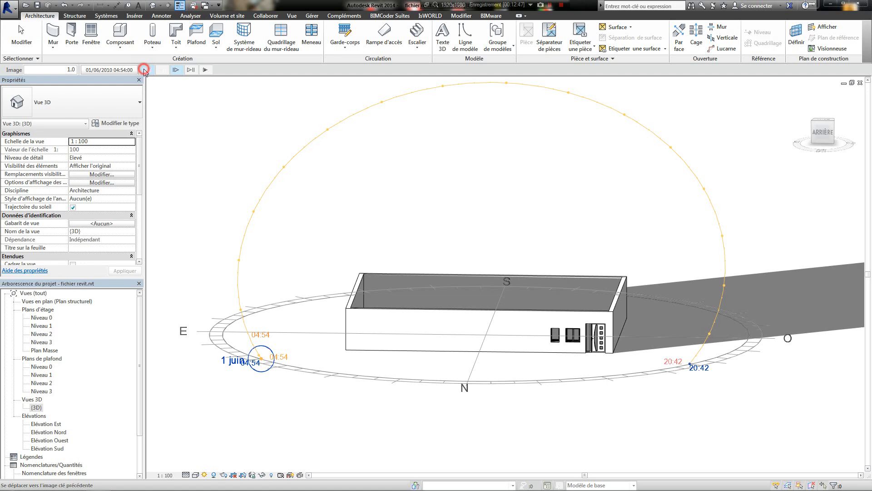
Step: Advance the sun study by key images from the first image to the last, image 64, at 20:39
click(191, 71)
click(191, 70)
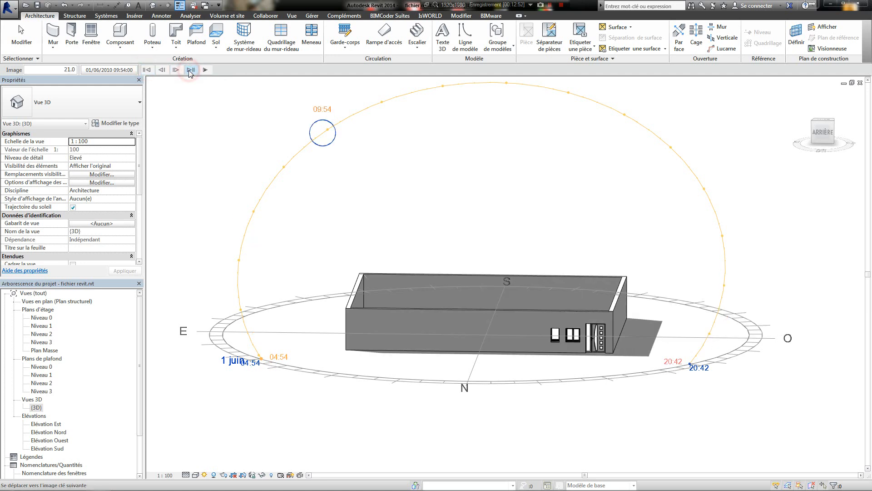
click(190, 71)
click(190, 71)
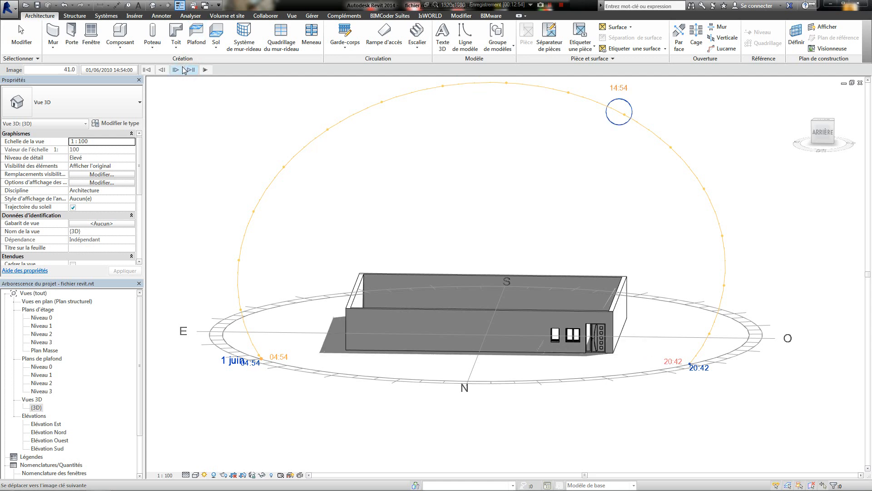
click(191, 70)
click(190, 70)
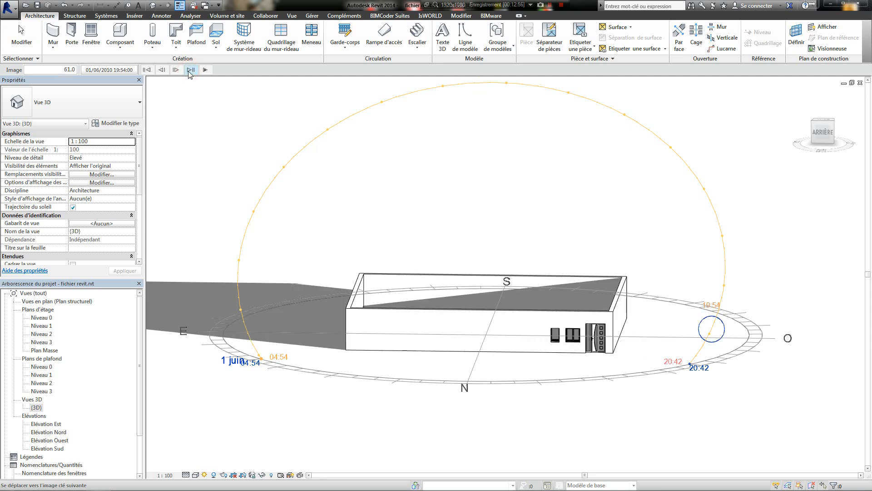
click(191, 70)
Step: Move the sun study back by key images from the last image, and advance it again to image 44, at 15:39
click(148, 71)
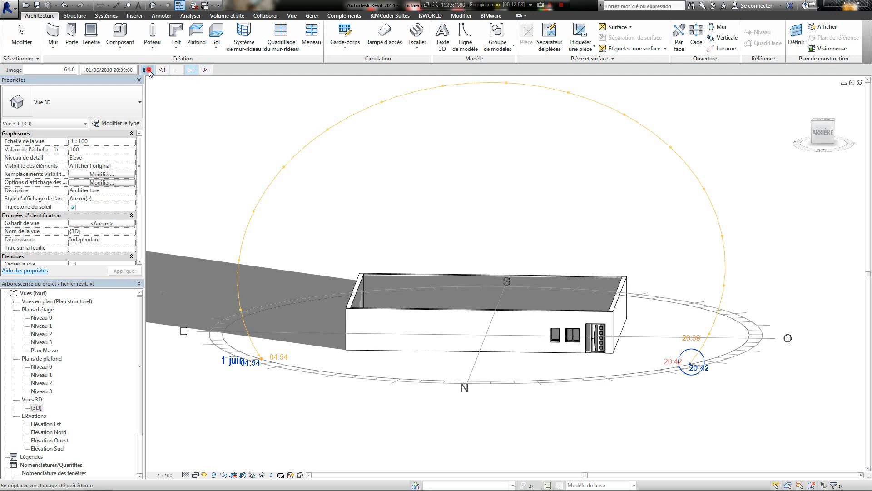
click(148, 71)
click(148, 71)
click(149, 70)
click(187, 71)
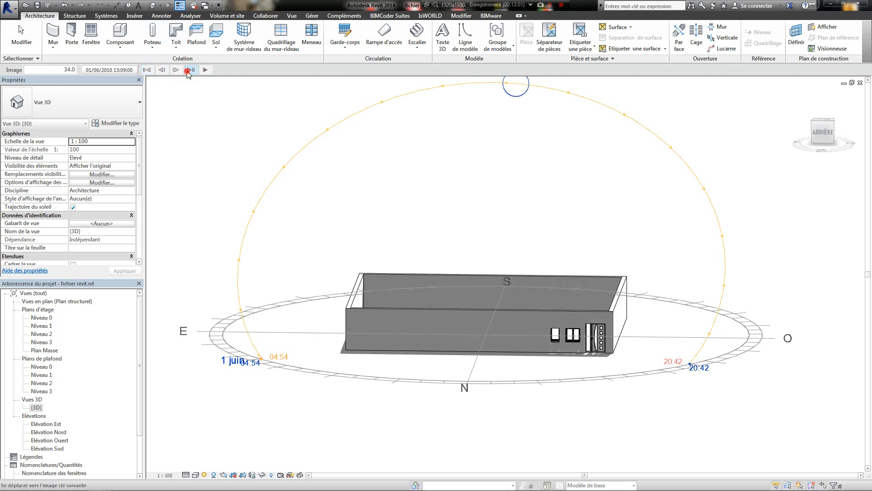
click(187, 71)
Step: Examine the house's shadows and the sun path from several sides and from above
shift+middle_drag(537, 233, 305, 285)
shift+middle_drag(471, 294, 199, 273)
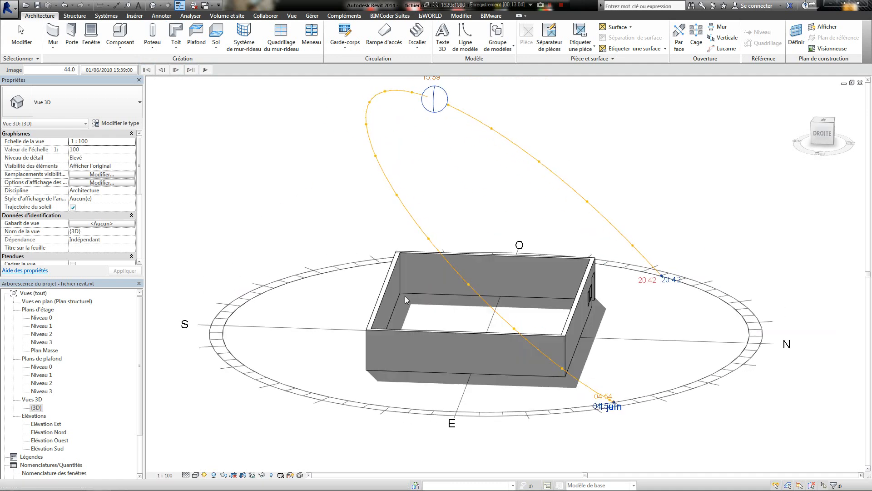
shift+middle_drag(404, 295, 271, 357)
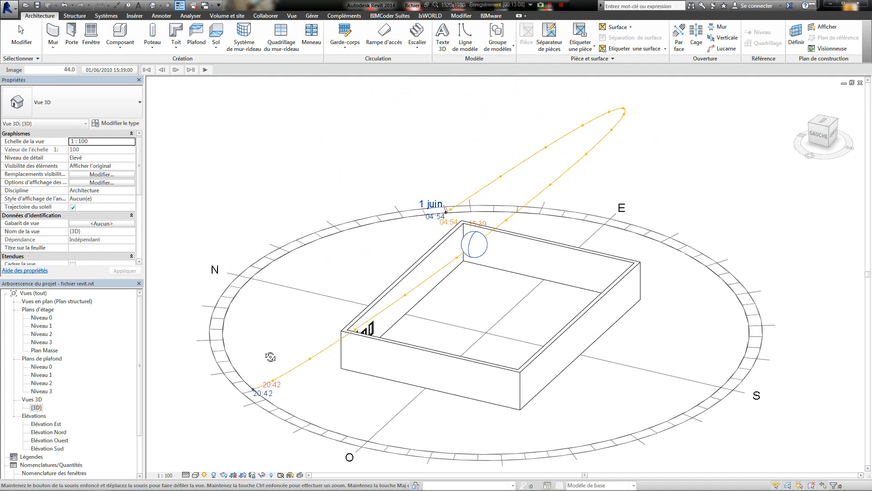
shift+middle_drag(341, 180, 345, 335)
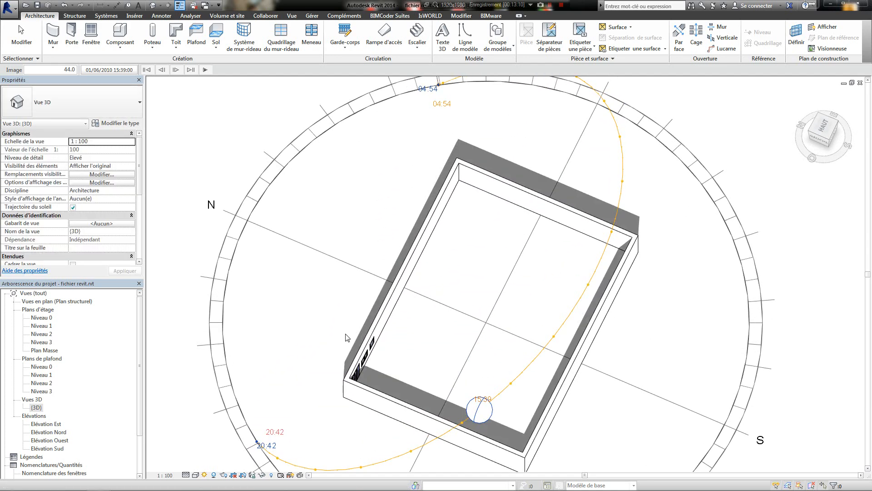
shift+middle_drag(368, 280, 686, 218)
shift+middle_drag(633, 399, 476, 282)
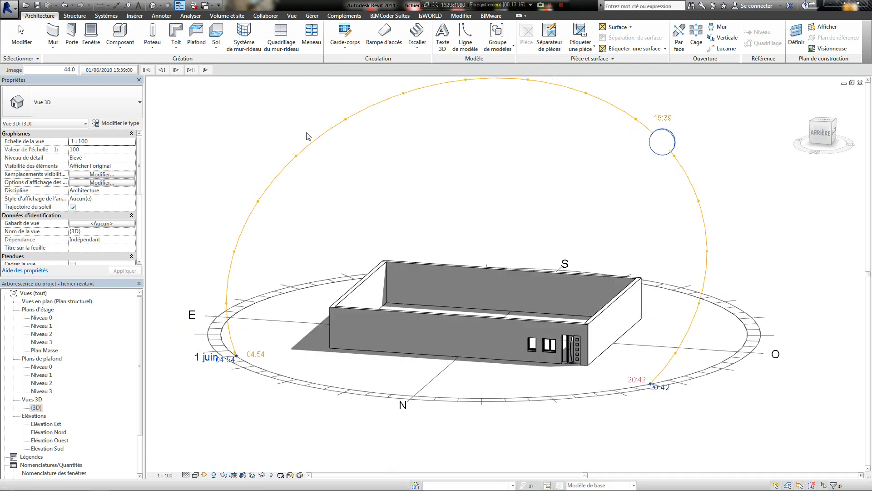
shift+middle_drag(386, 180, 452, 356)
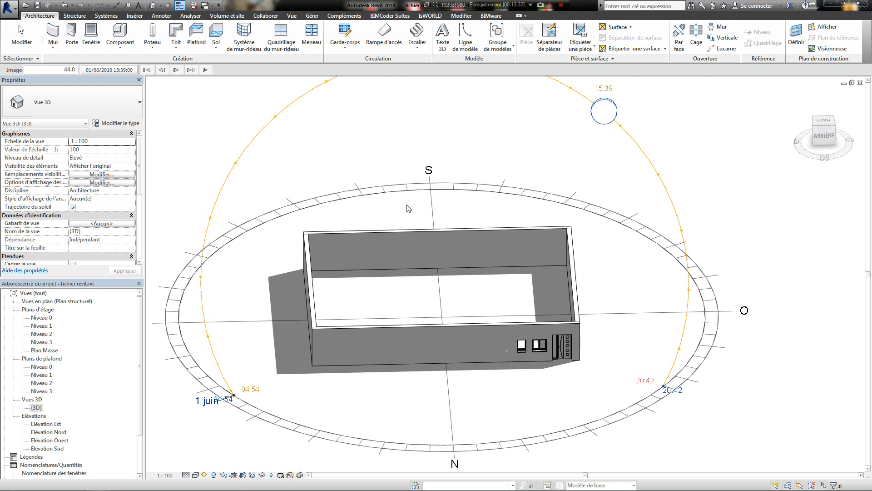
Step: Turn off the sun path in the 3D view and inspect the house's shadows without it
click(205, 475)
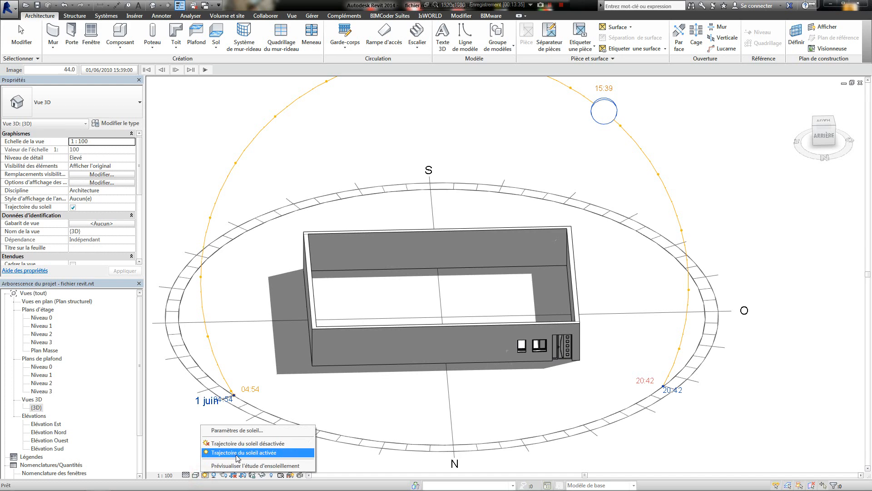
click(259, 443)
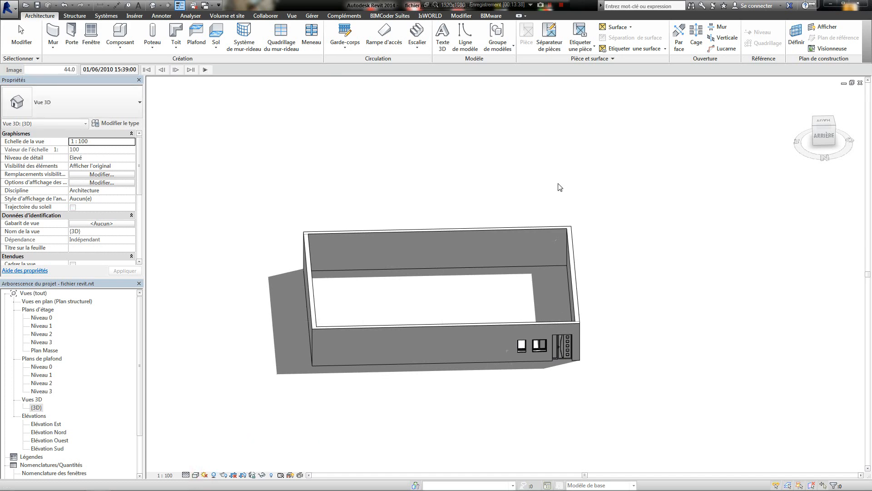
shift+middle_drag(615, 236, 474, 214)
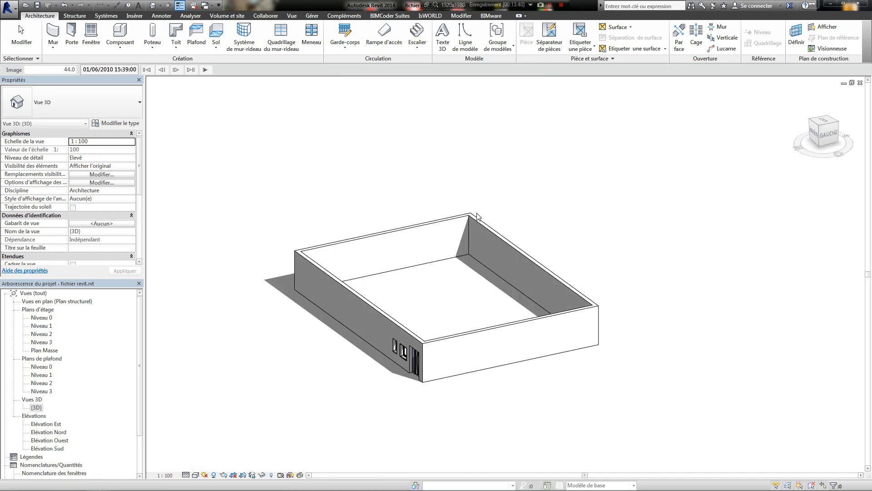
shift+middle_drag(516, 248, 301, 230)
mouse_move(403, 230)
shift+middle_down()
mouse_move(409, 249)
mouse_move(368, 295)
mouse_move(453, 281)
shift+middle_up()
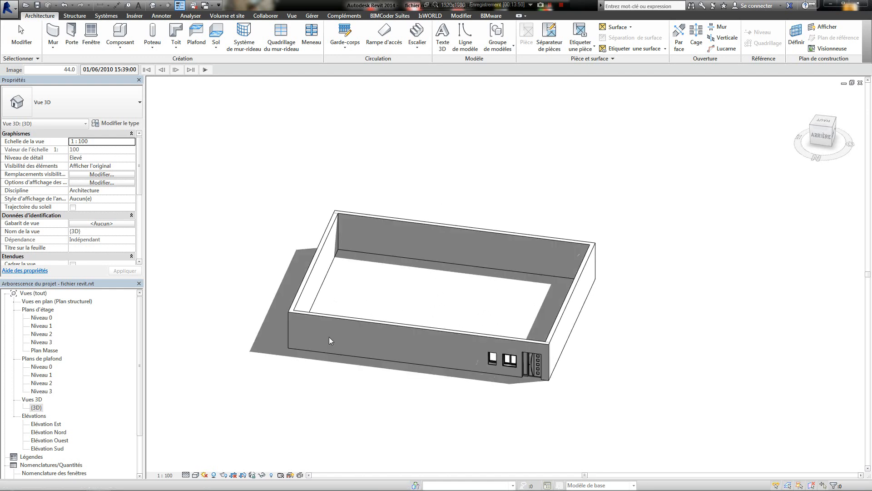
shift+middle_drag(329, 341, 245, 455)
Step: Turn the 3D view's shadows off and back on, and check the house from the entrance side
click(214, 475)
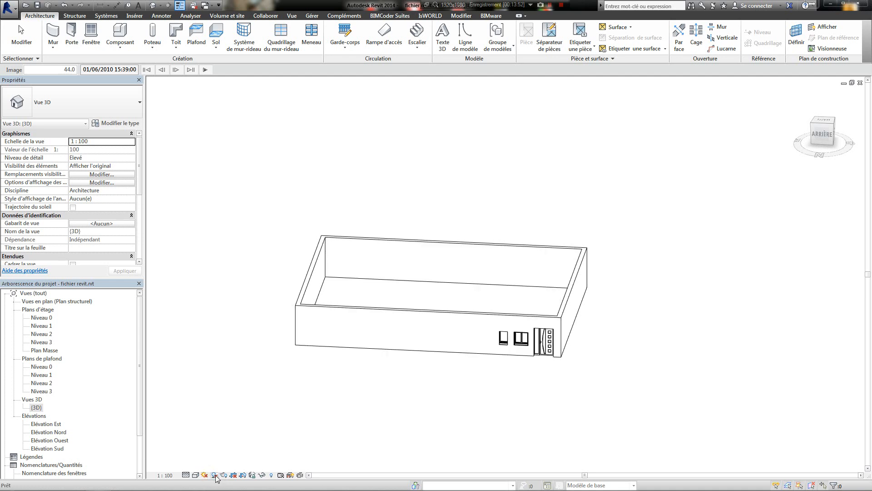
click(214, 474)
shift+middle_drag(409, 391, 503, 149)
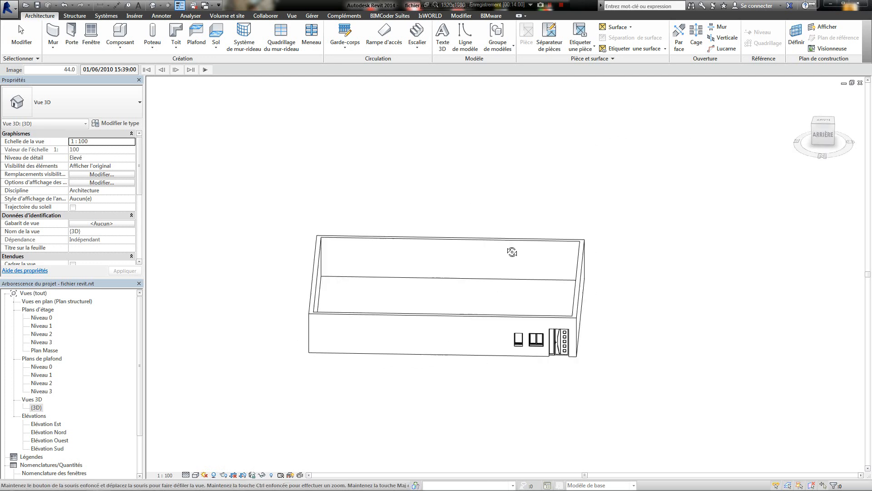
mouse_move(512, 252)
shift+middle_down()
mouse_move(483, 315)
mouse_move(443, 277)
shift+middle_up()
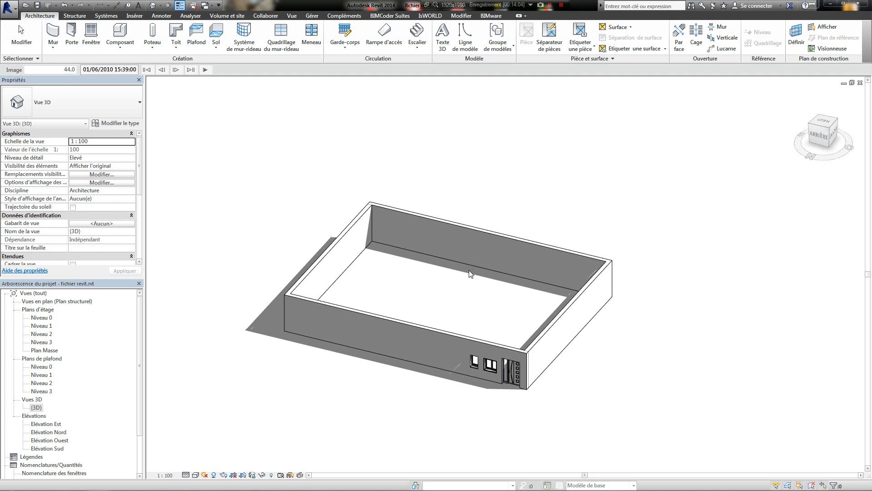
middle_drag(480, 296, 522, 268)
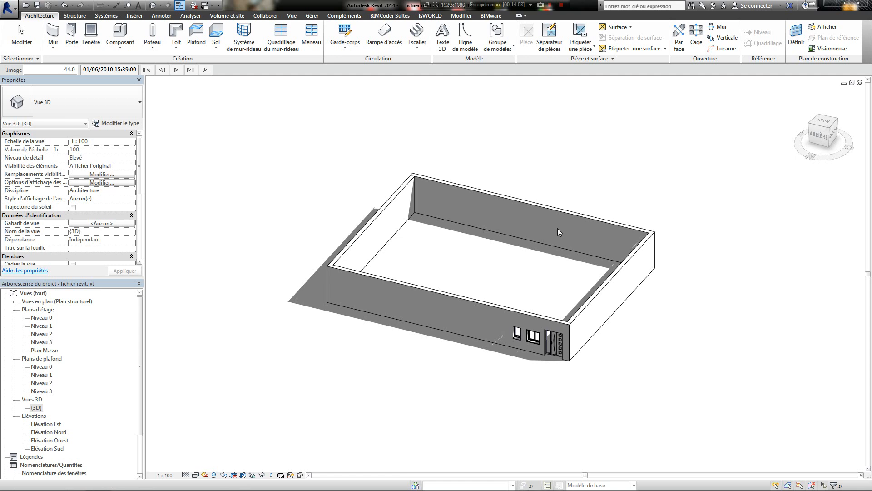